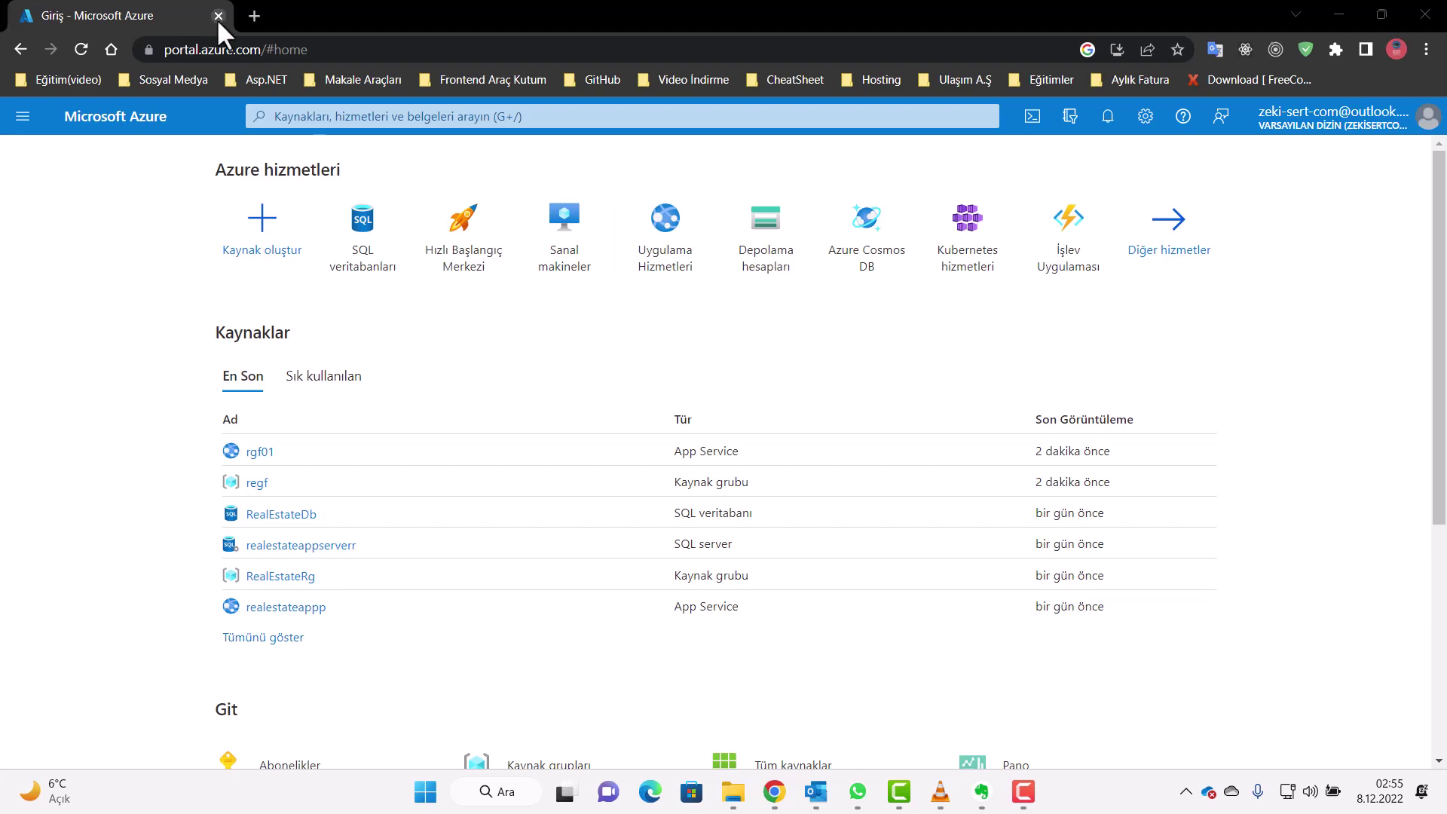
Search Google for "azure account" in a new browser tab
key(ctrl+t)
text(azu)
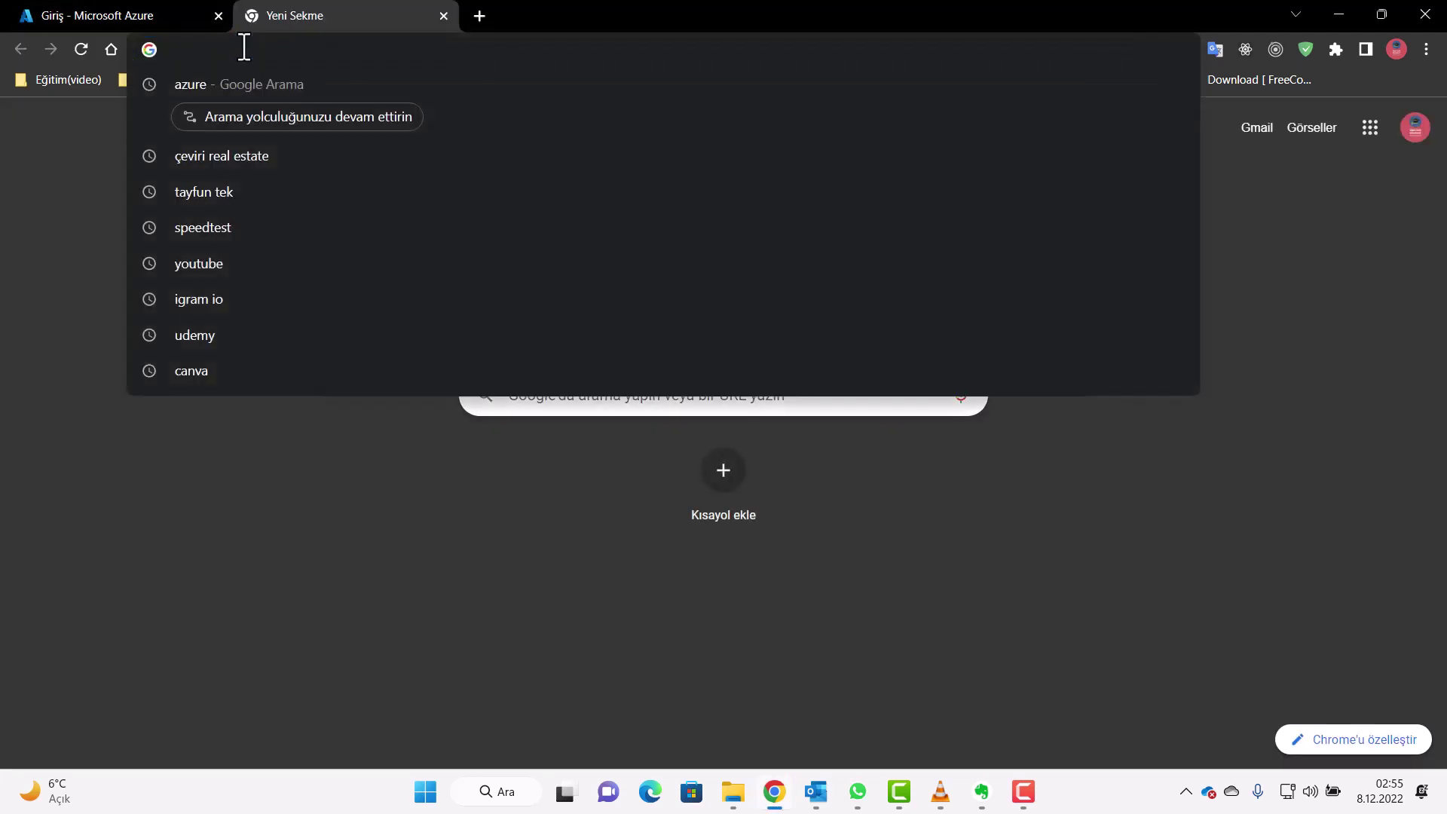
text(re,)
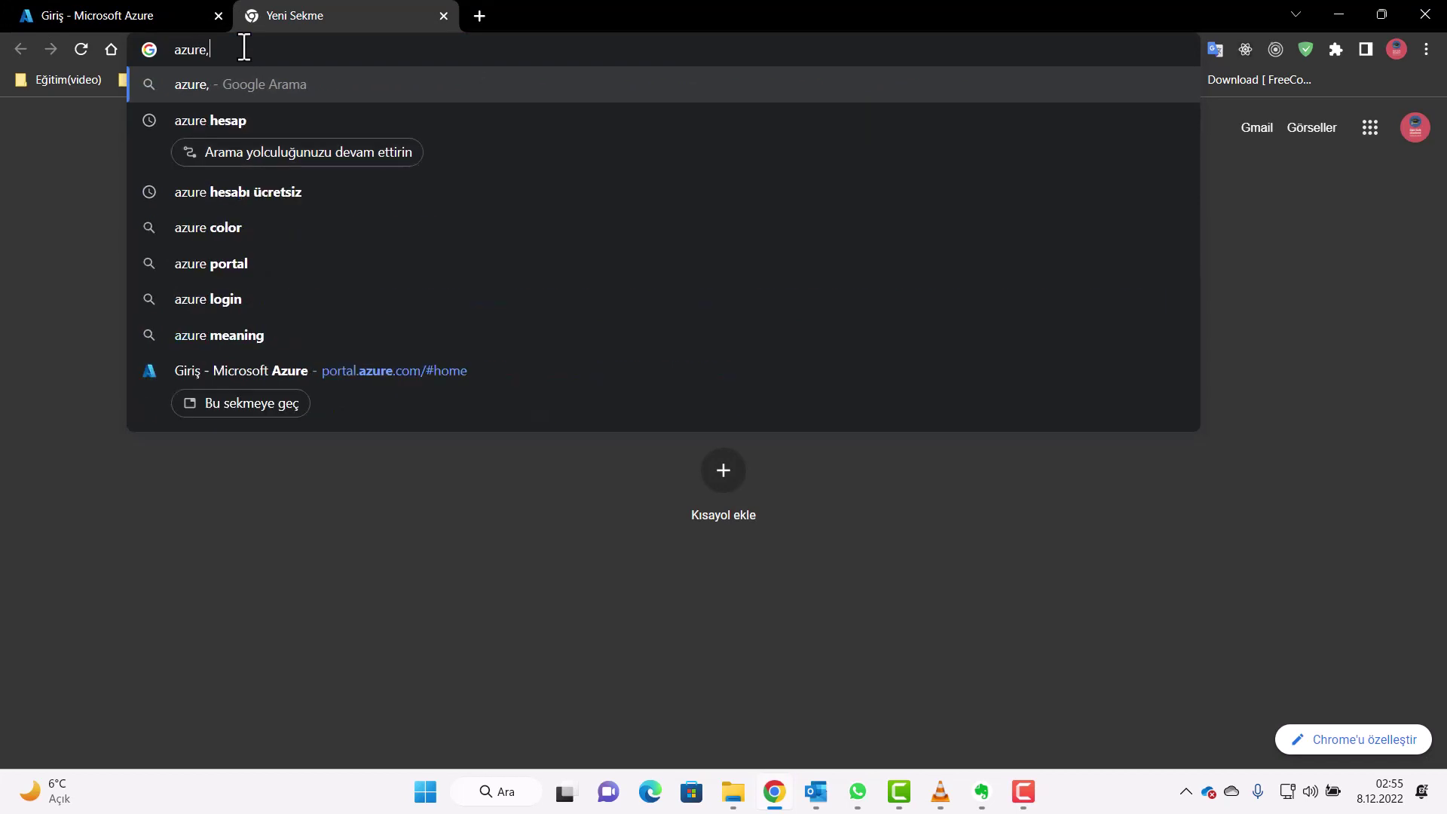
key(Return)
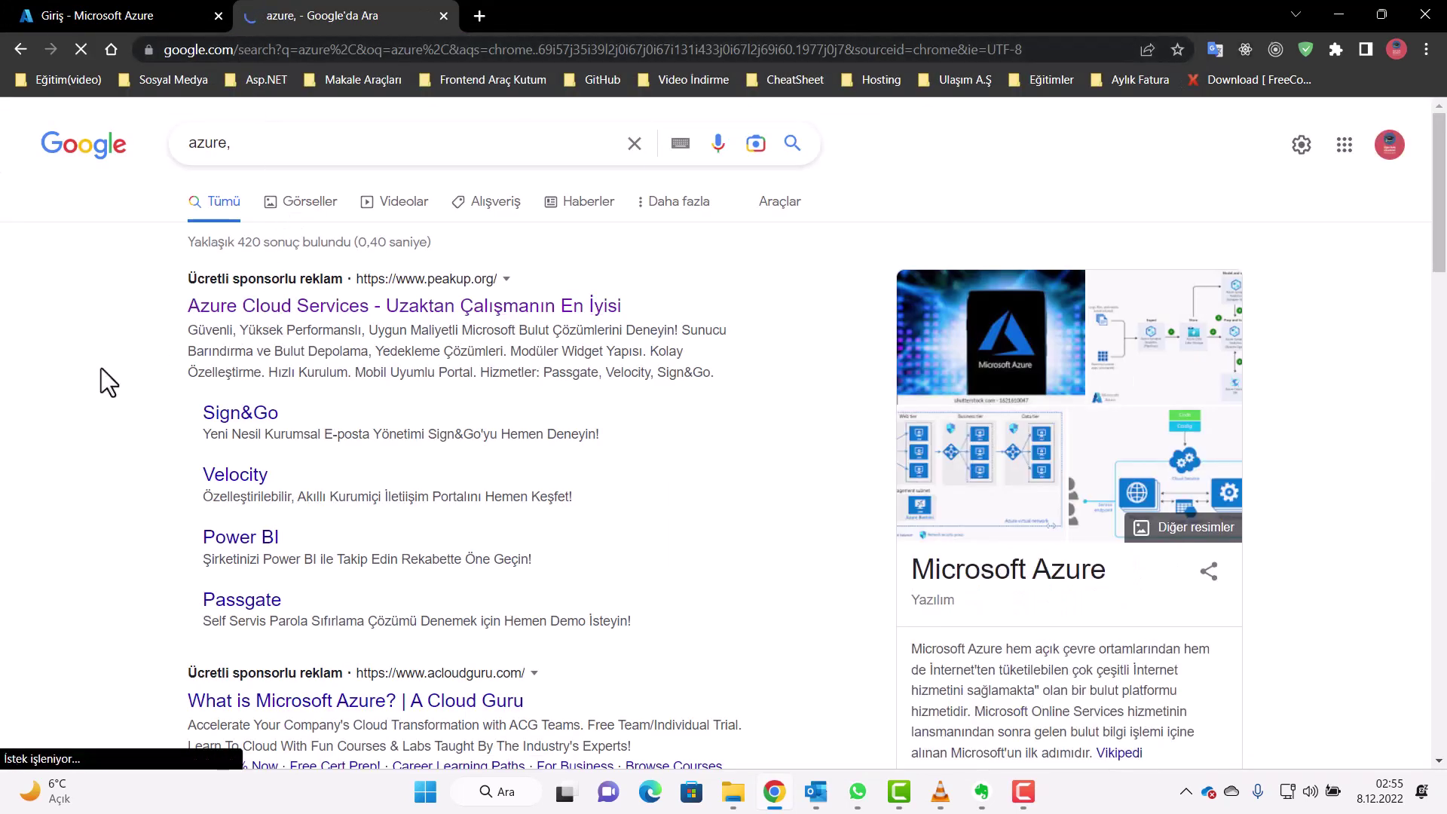
scroll(125, 415, down, 1)
scroll(125, 414, up, 1)
click(259, 144)
key(BackSpace)
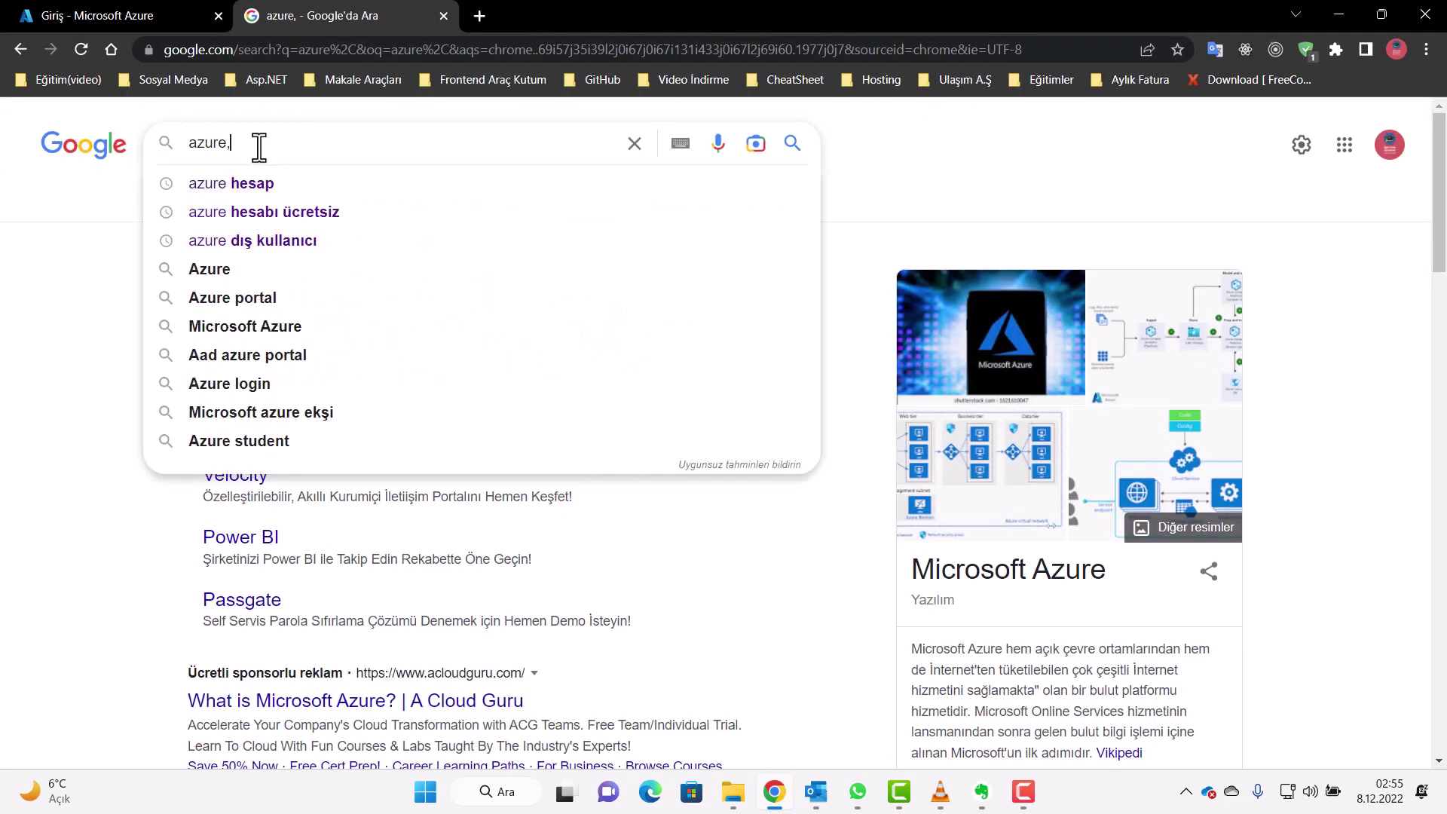
text(account)
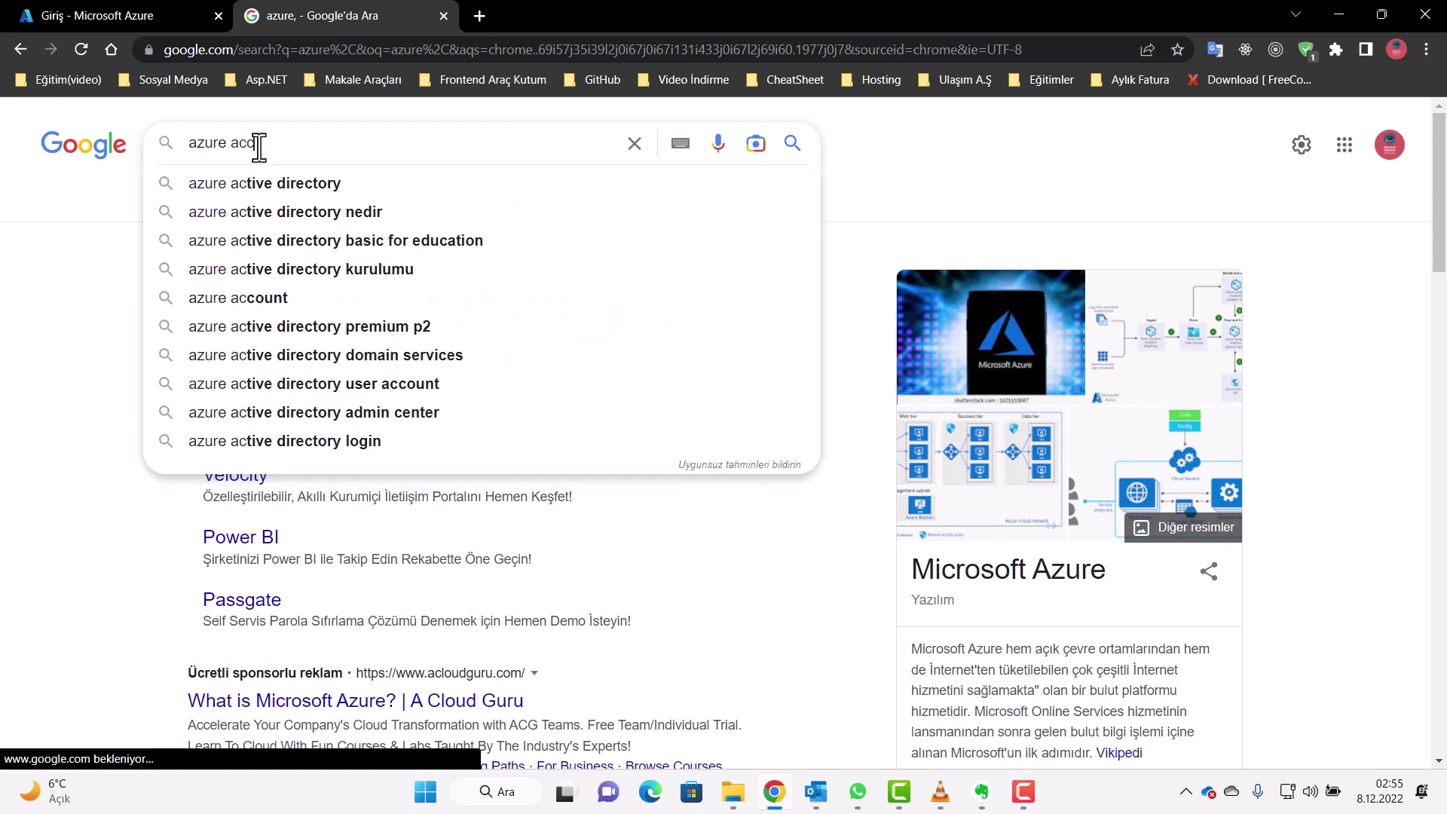
key(Return)
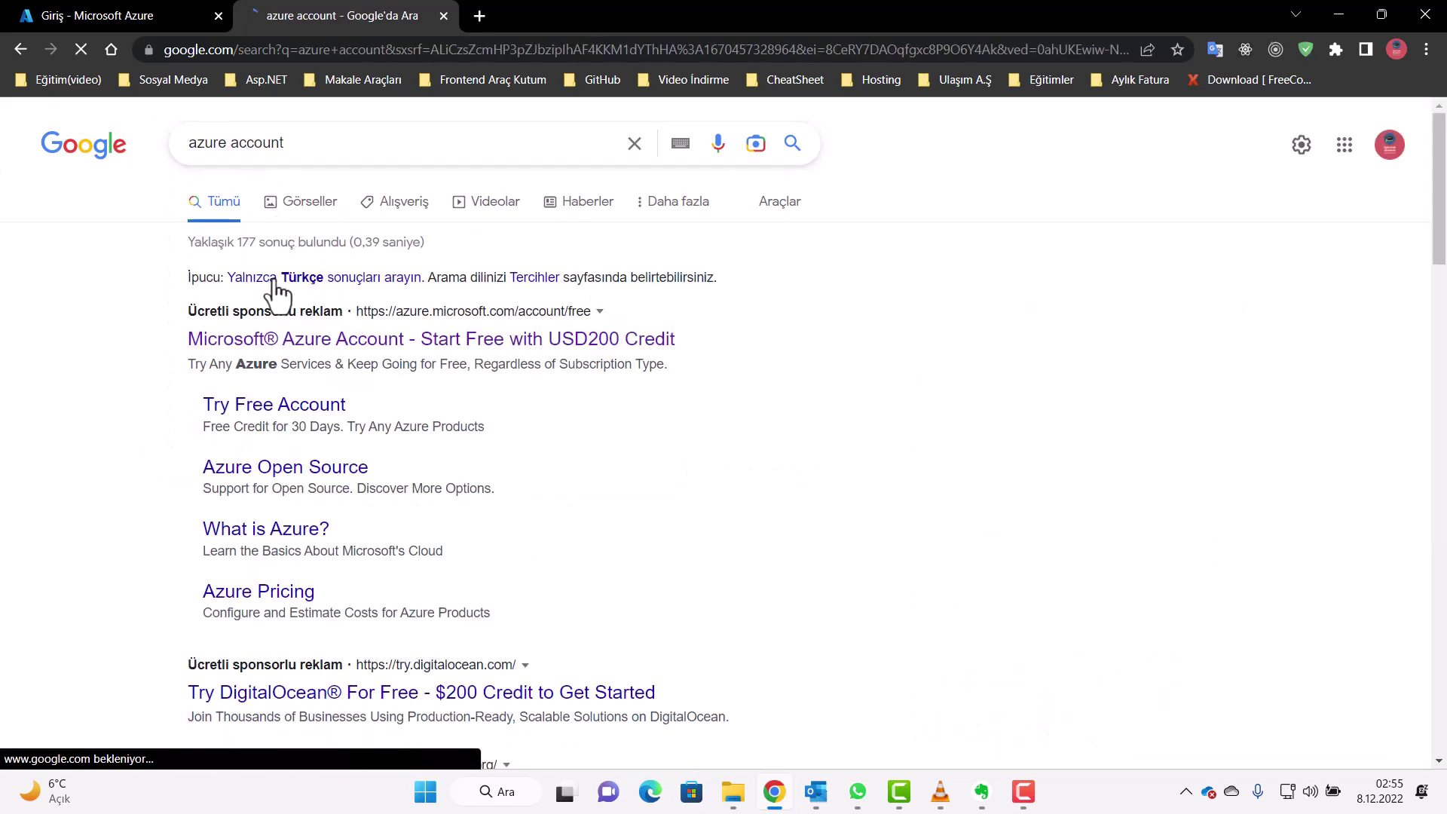
Open the Try Free Account search result and start the Azure free account sign-up, reading the heading of the sign-up page
click(302, 419)
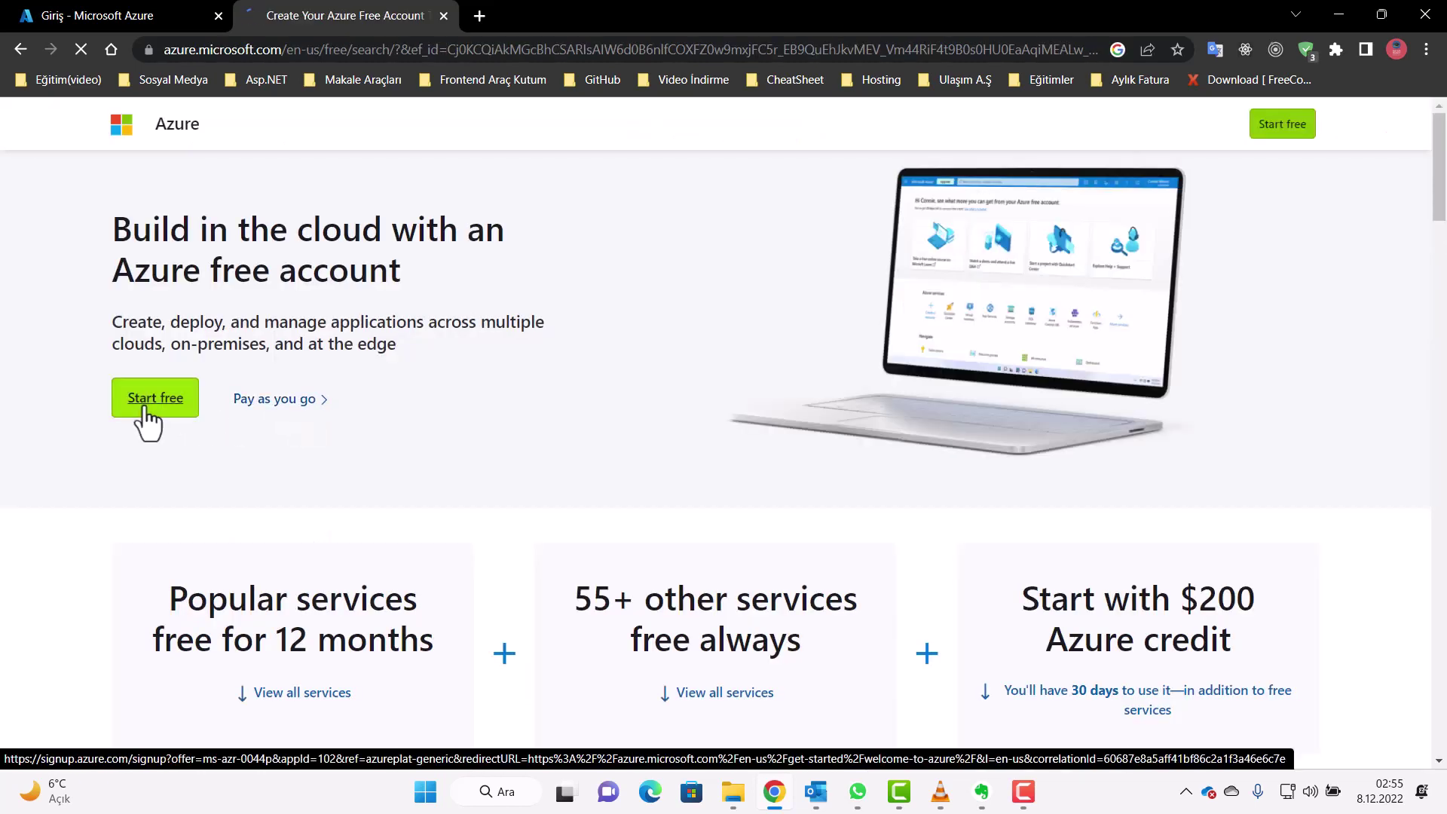
scroll(749, 414, down, 1)
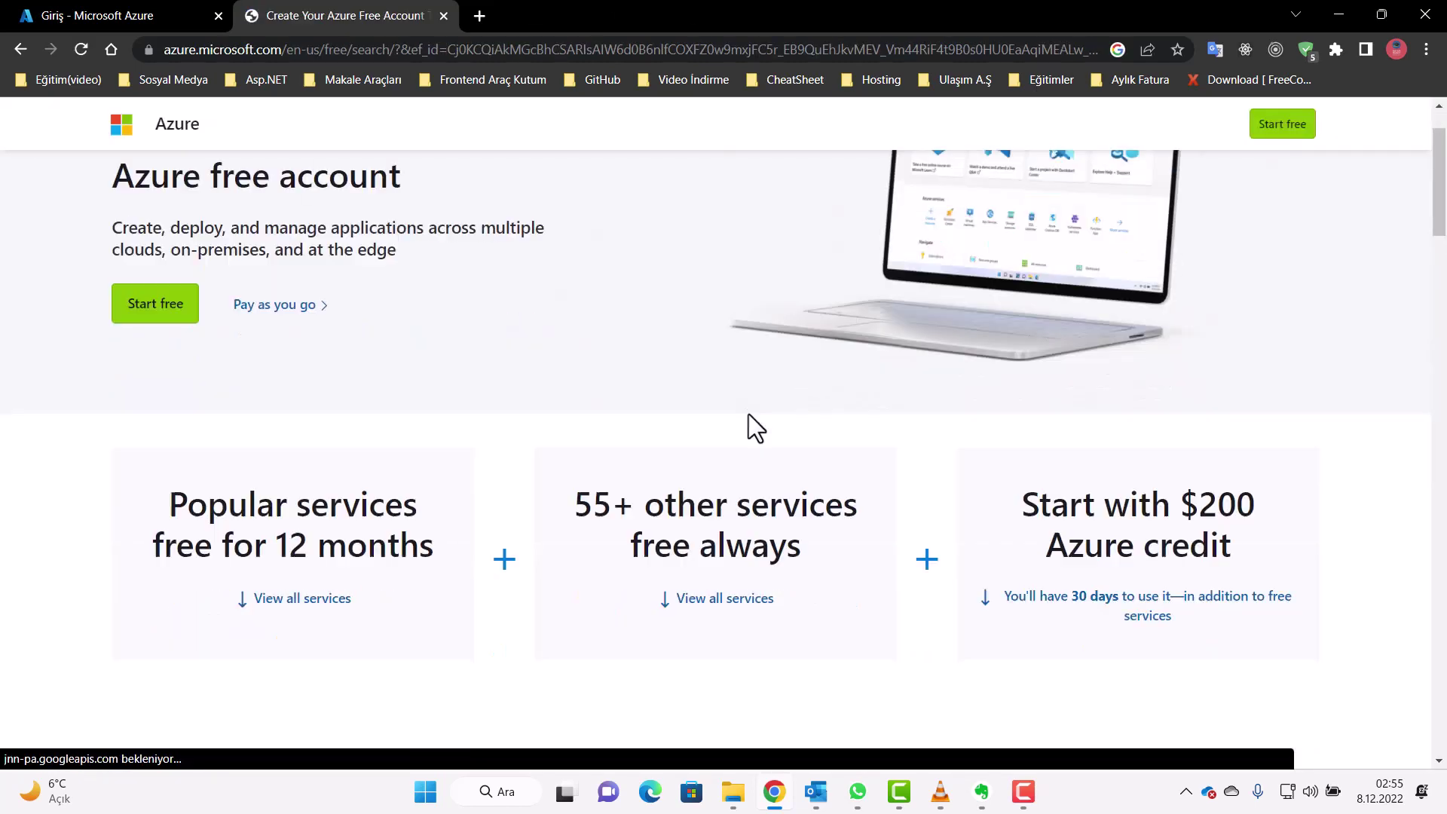
scroll(746, 411, up, 1)
click(1280, 130)
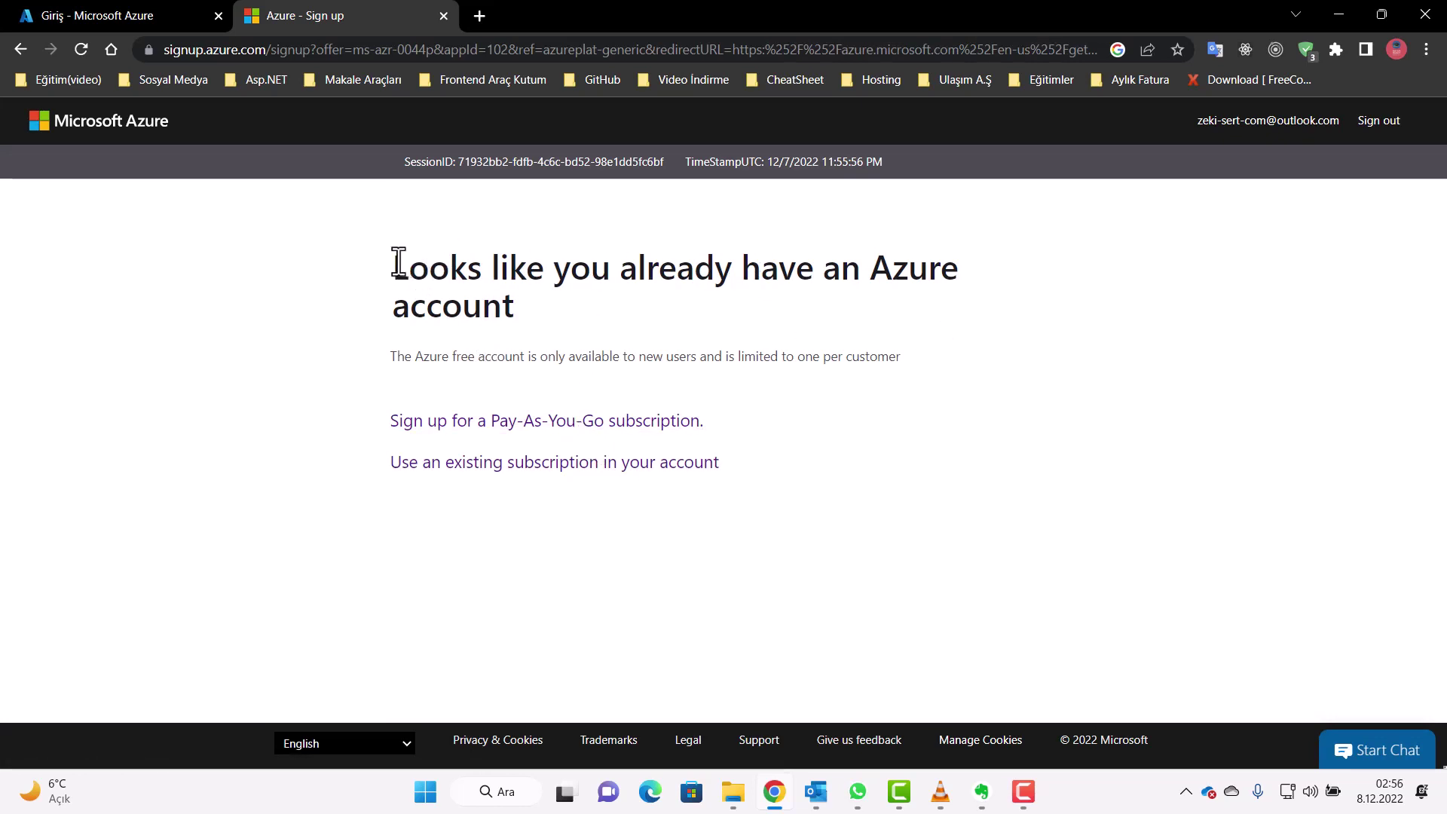
drag(395, 266, 584, 309)
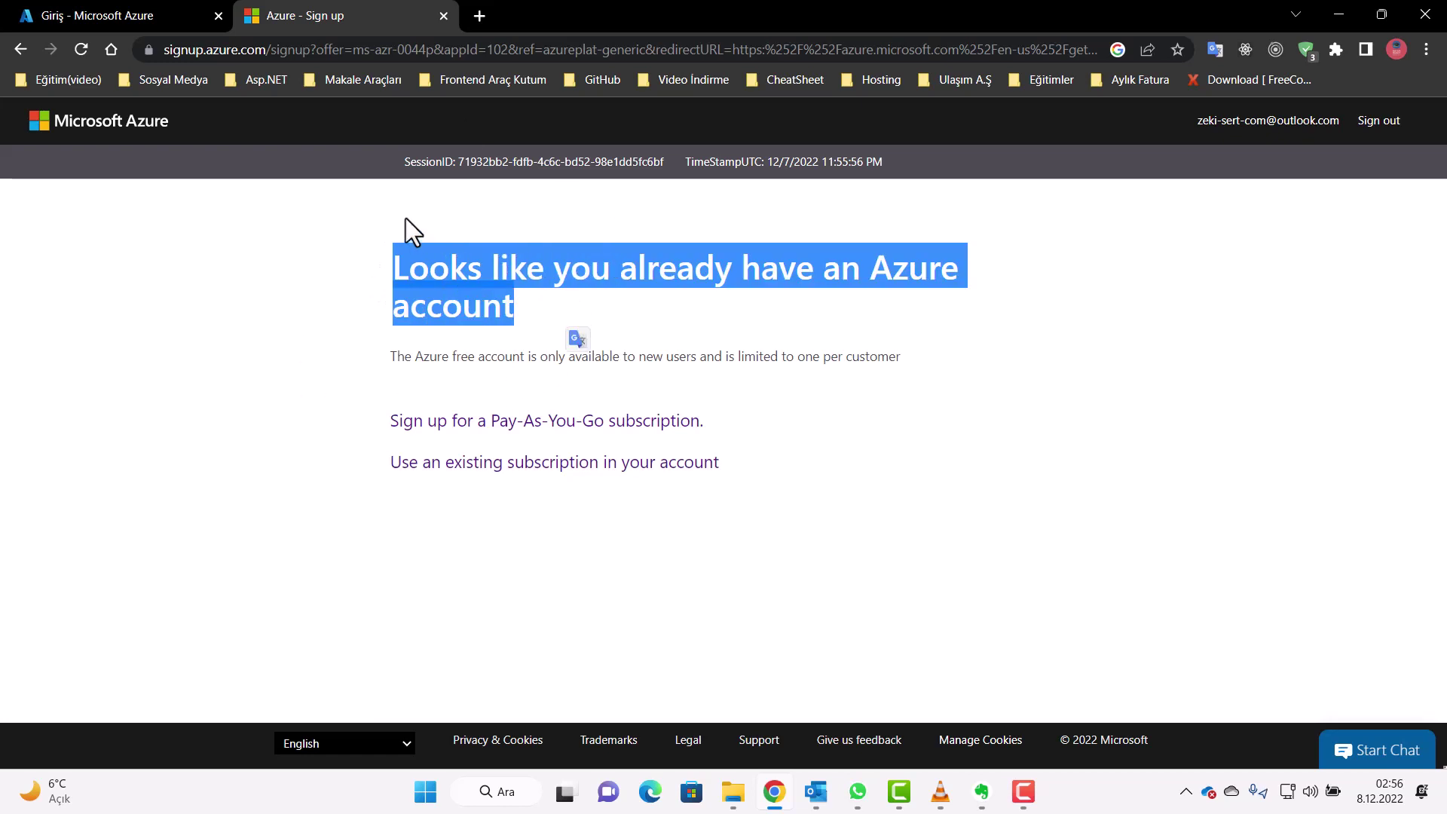
click(172, 261)
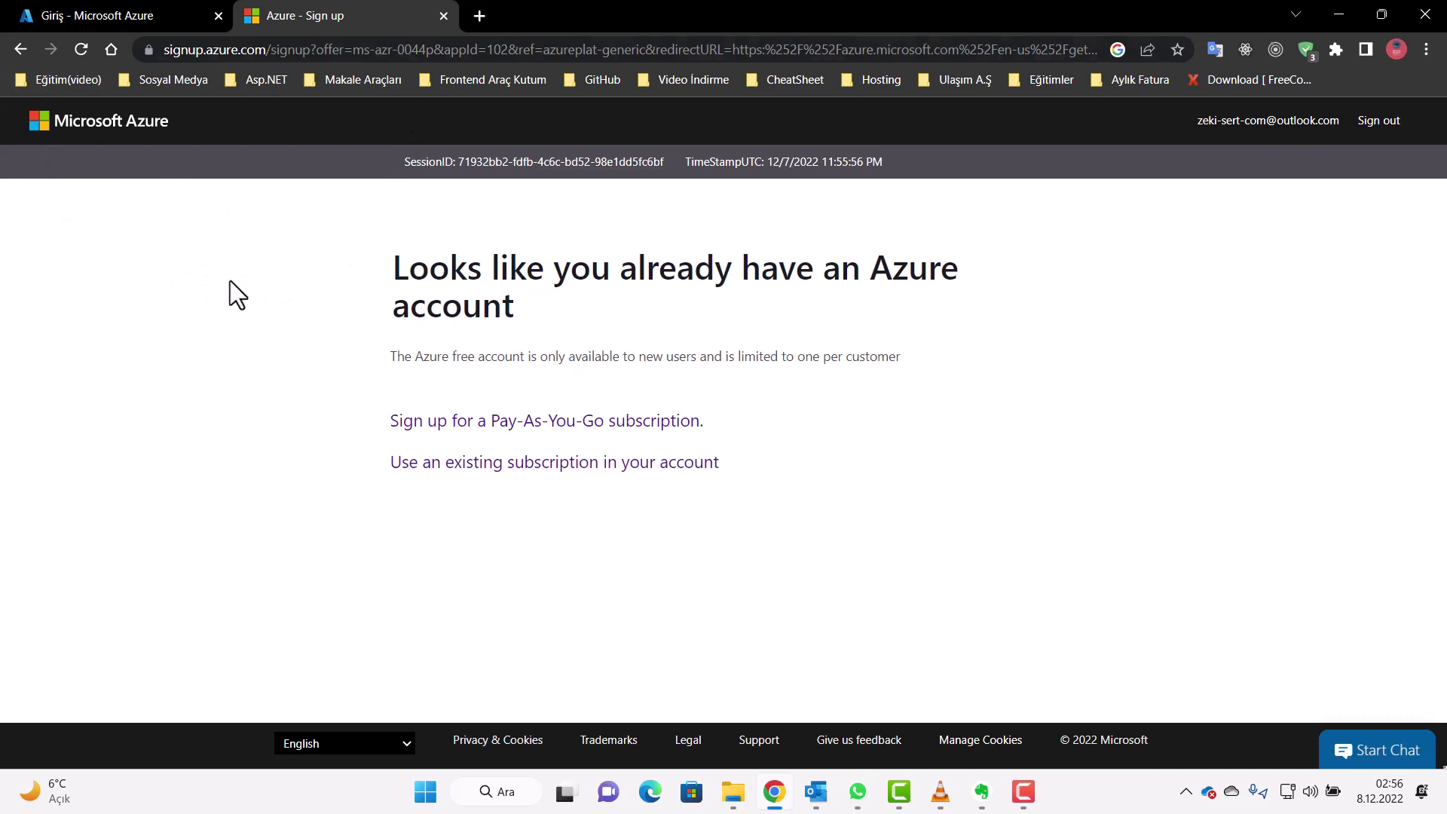
Return to the Azure portal home page and start creating a new Web Uygulaması resource, staying on its basic settings
click(108, 15)
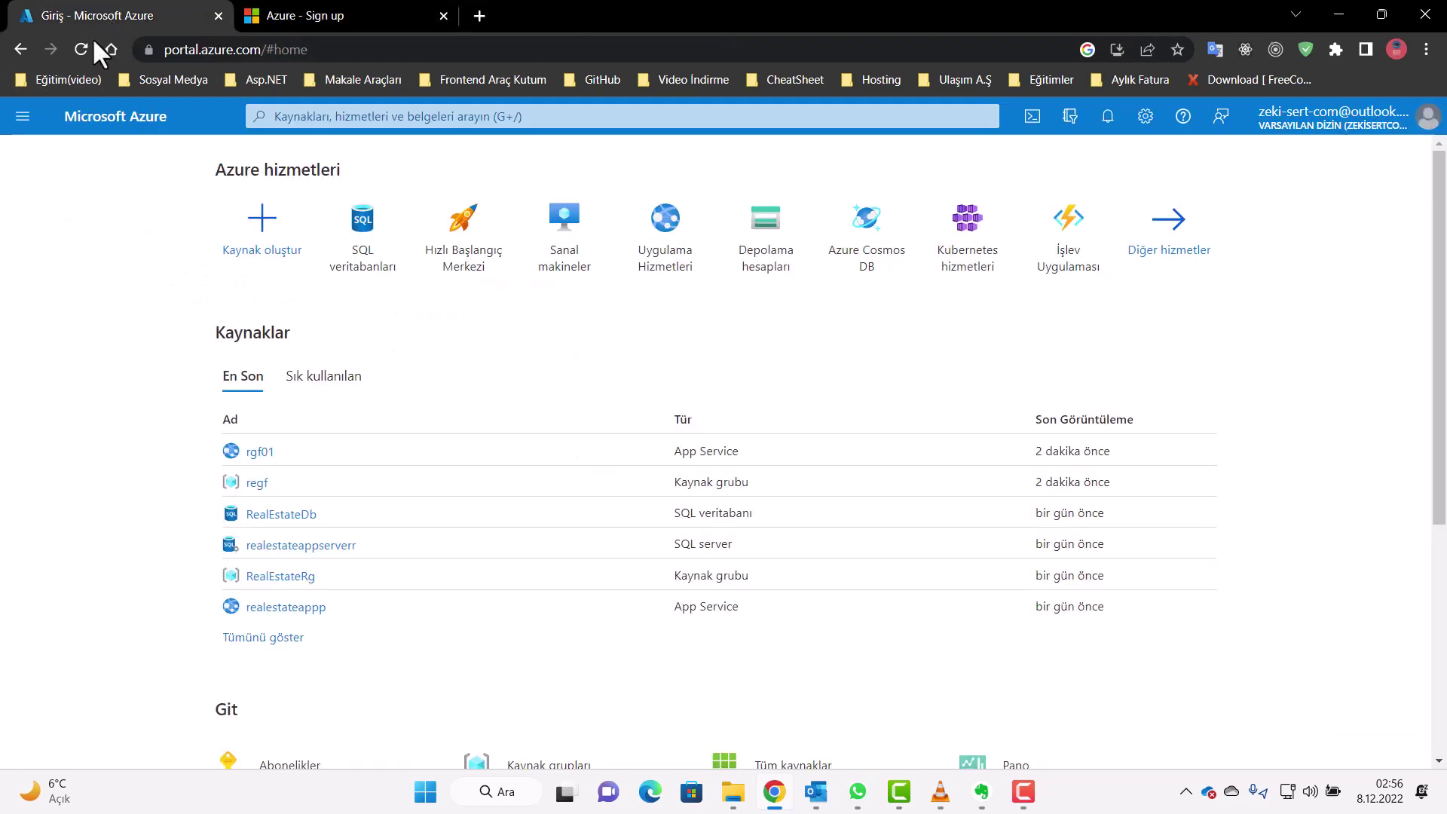
click(255, 257)
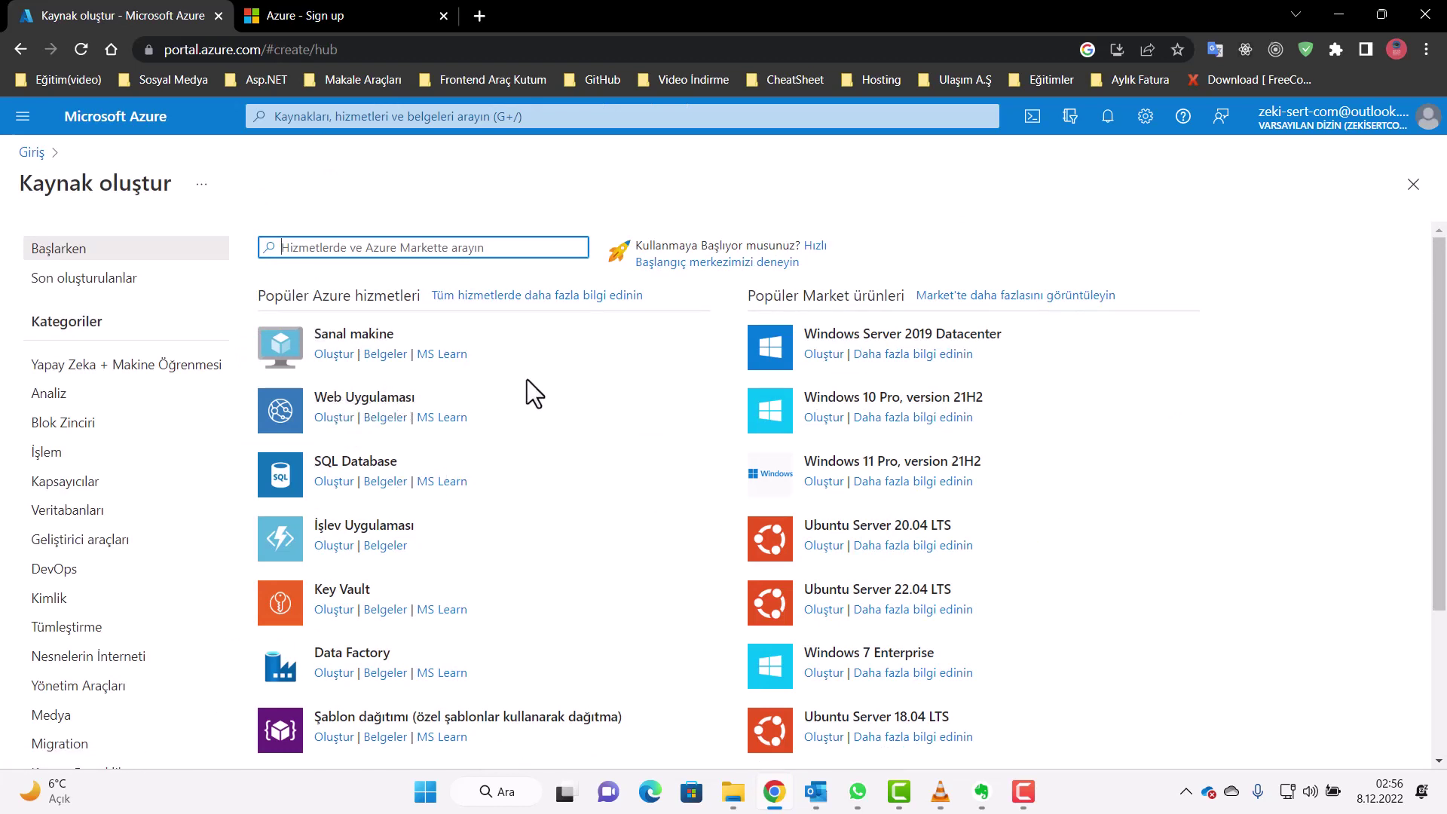
click(330, 419)
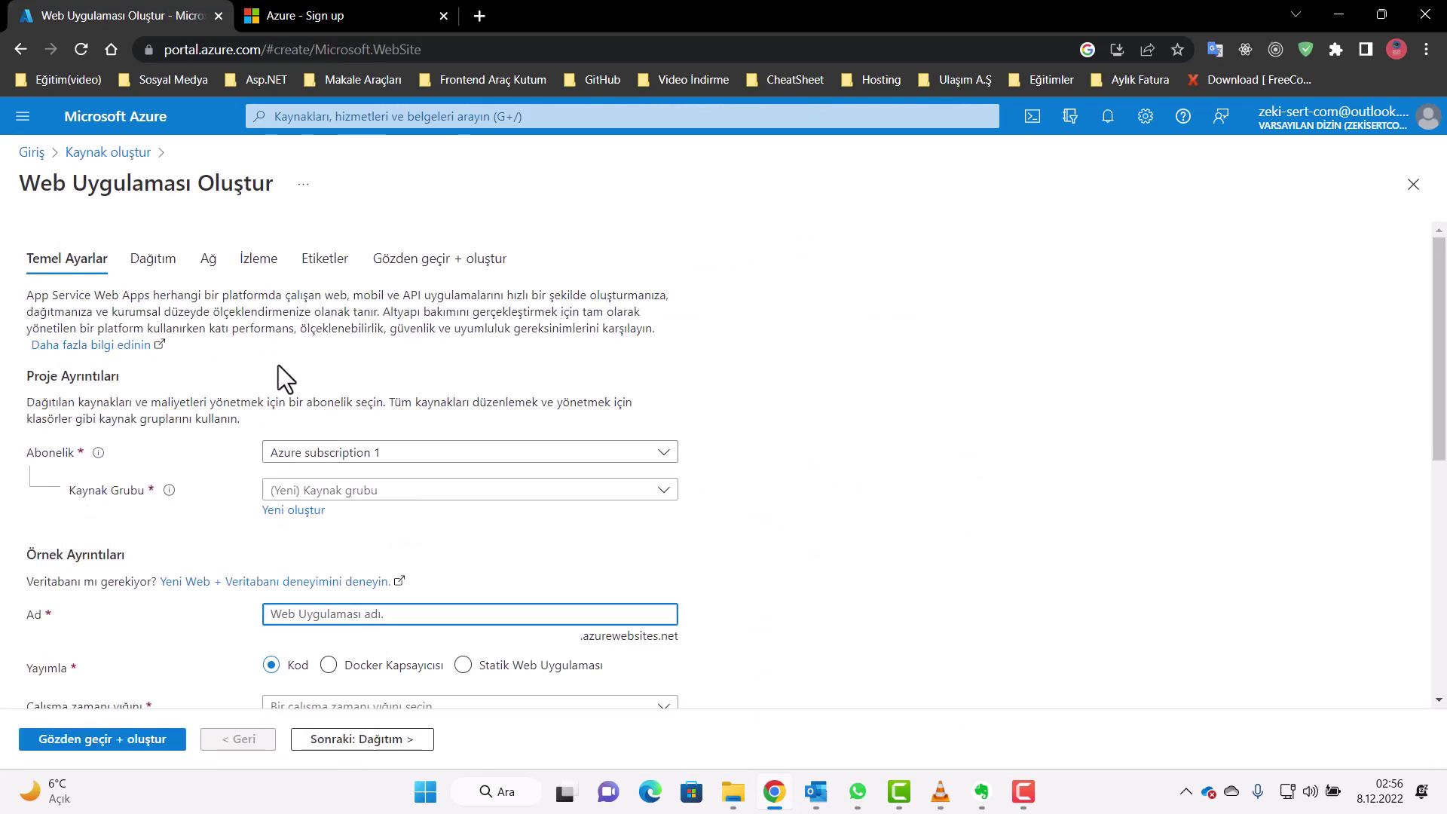
click(135, 260)
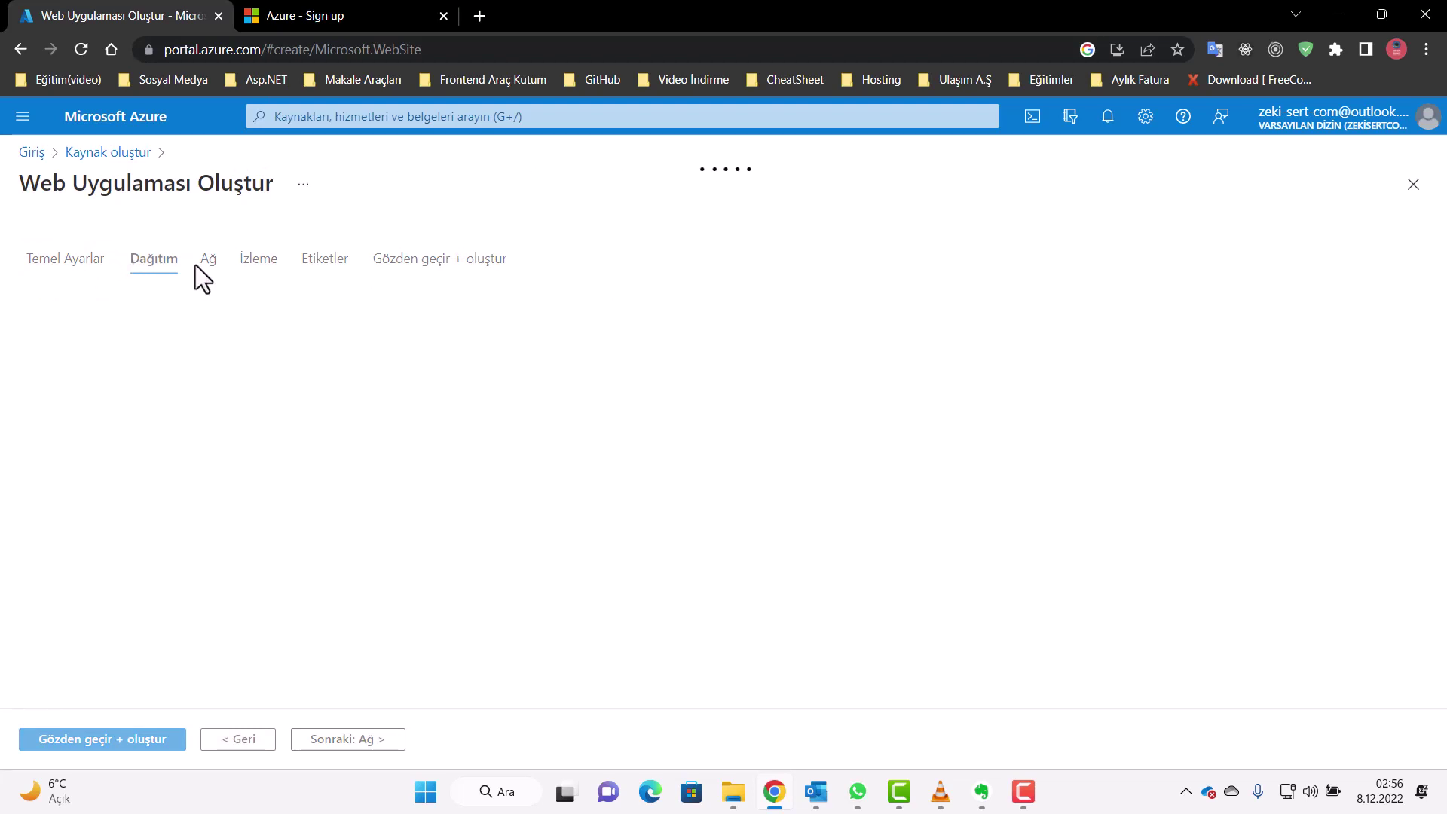
click(47, 263)
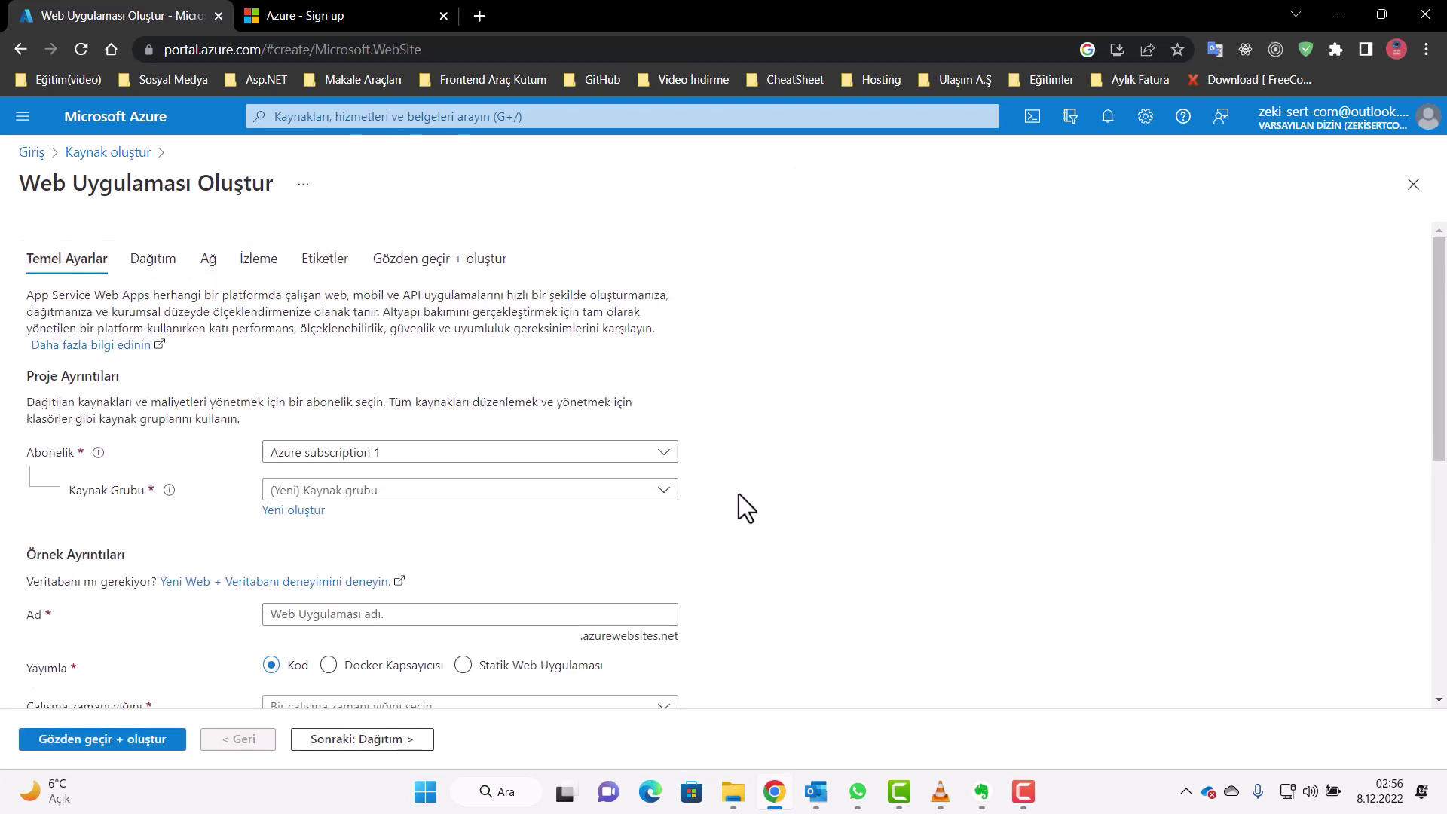
Create a new resource group named EmlakSitesi for the web app
click(663, 494)
click(663, 494)
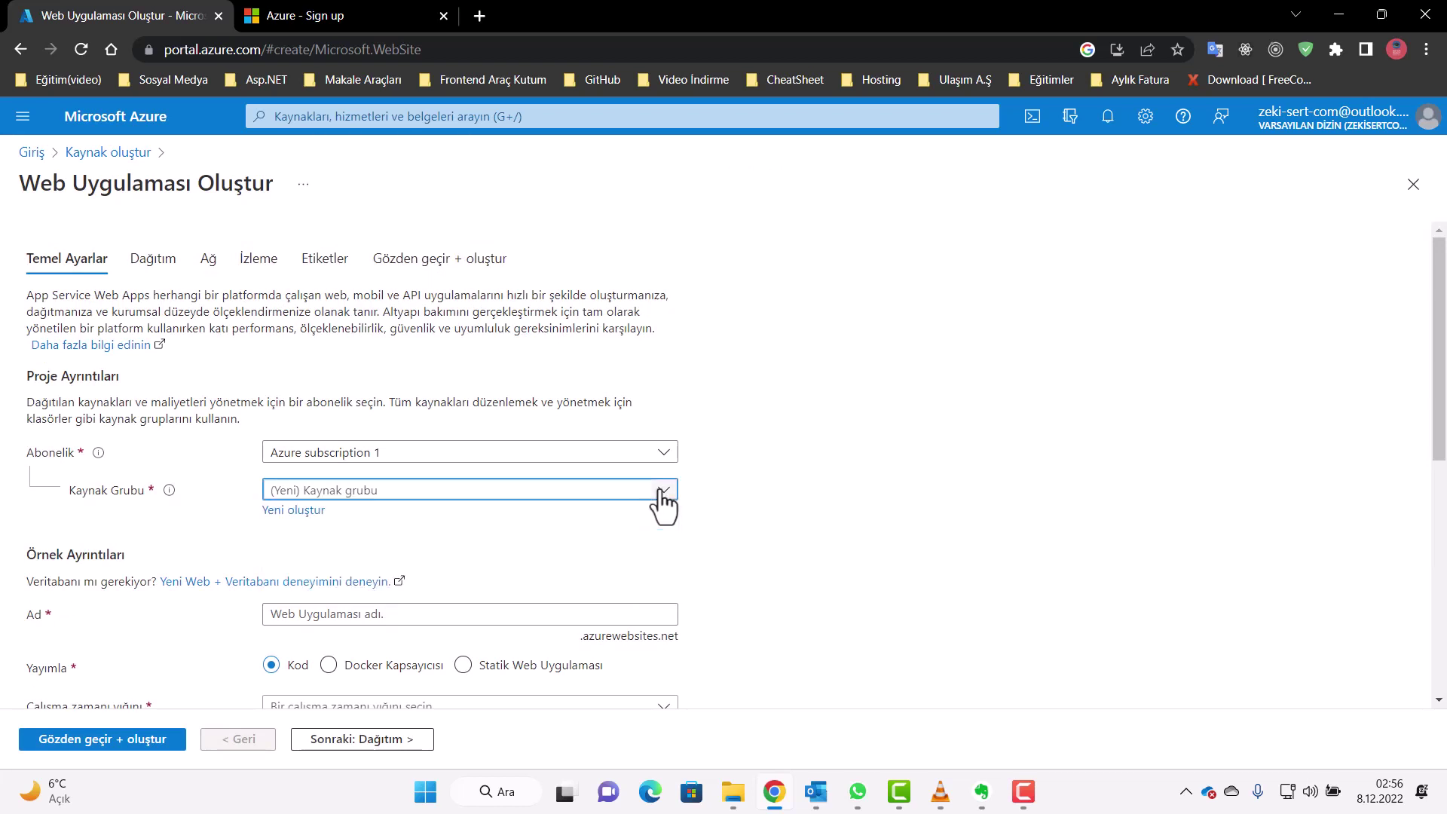
click(641, 494)
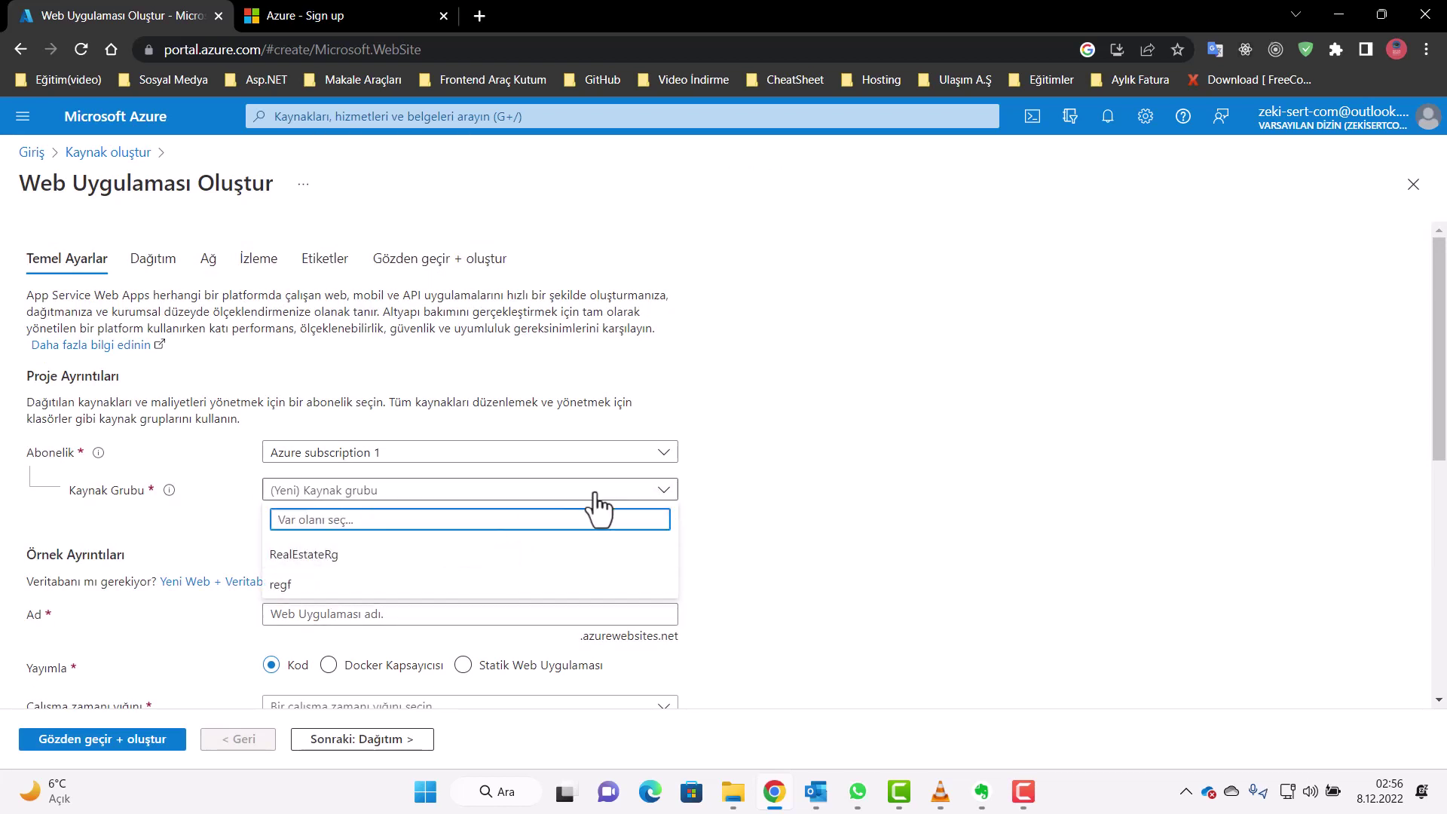
click(671, 491)
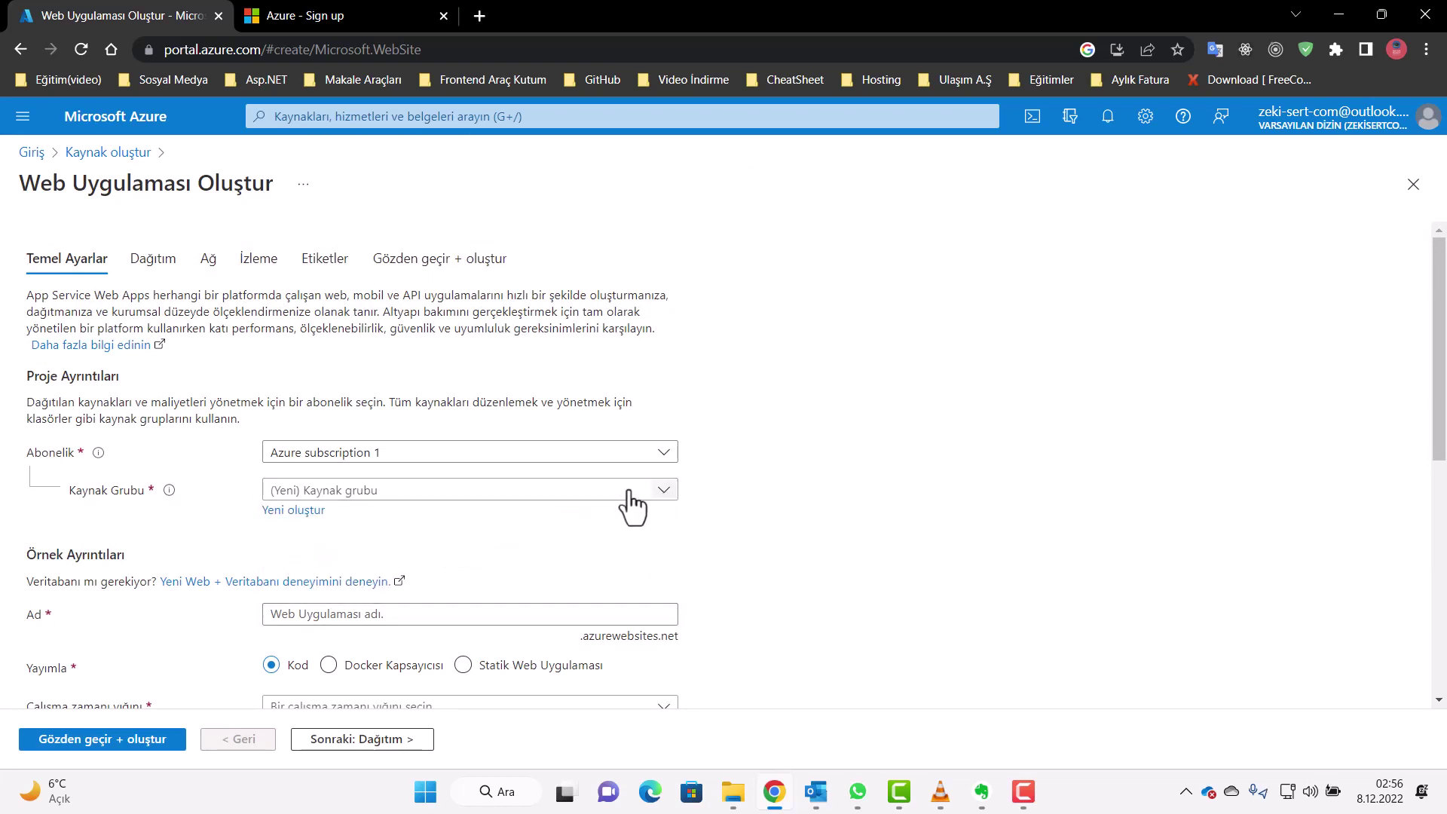
click(273, 511)
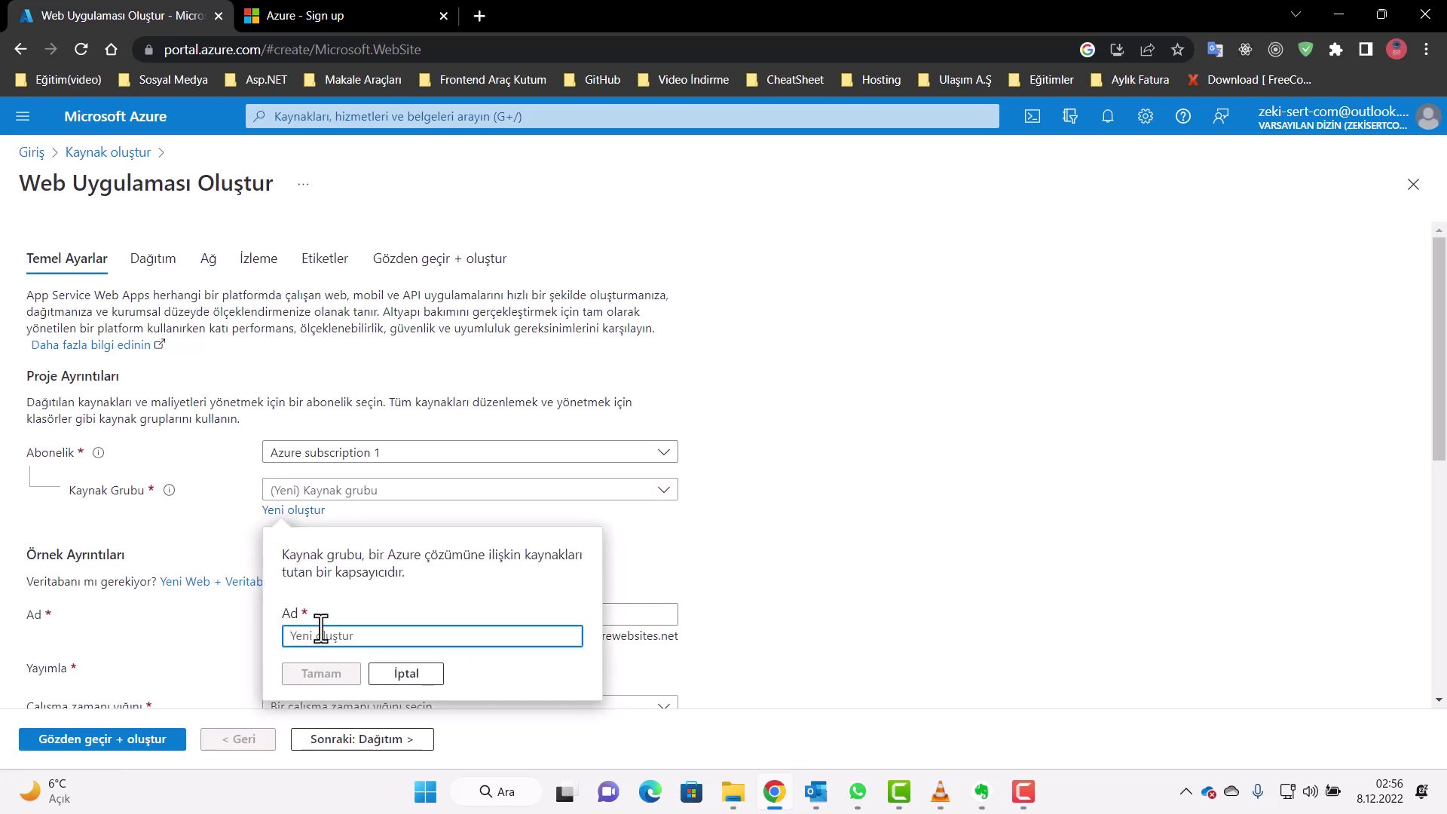
text(Emlak Sitesi)
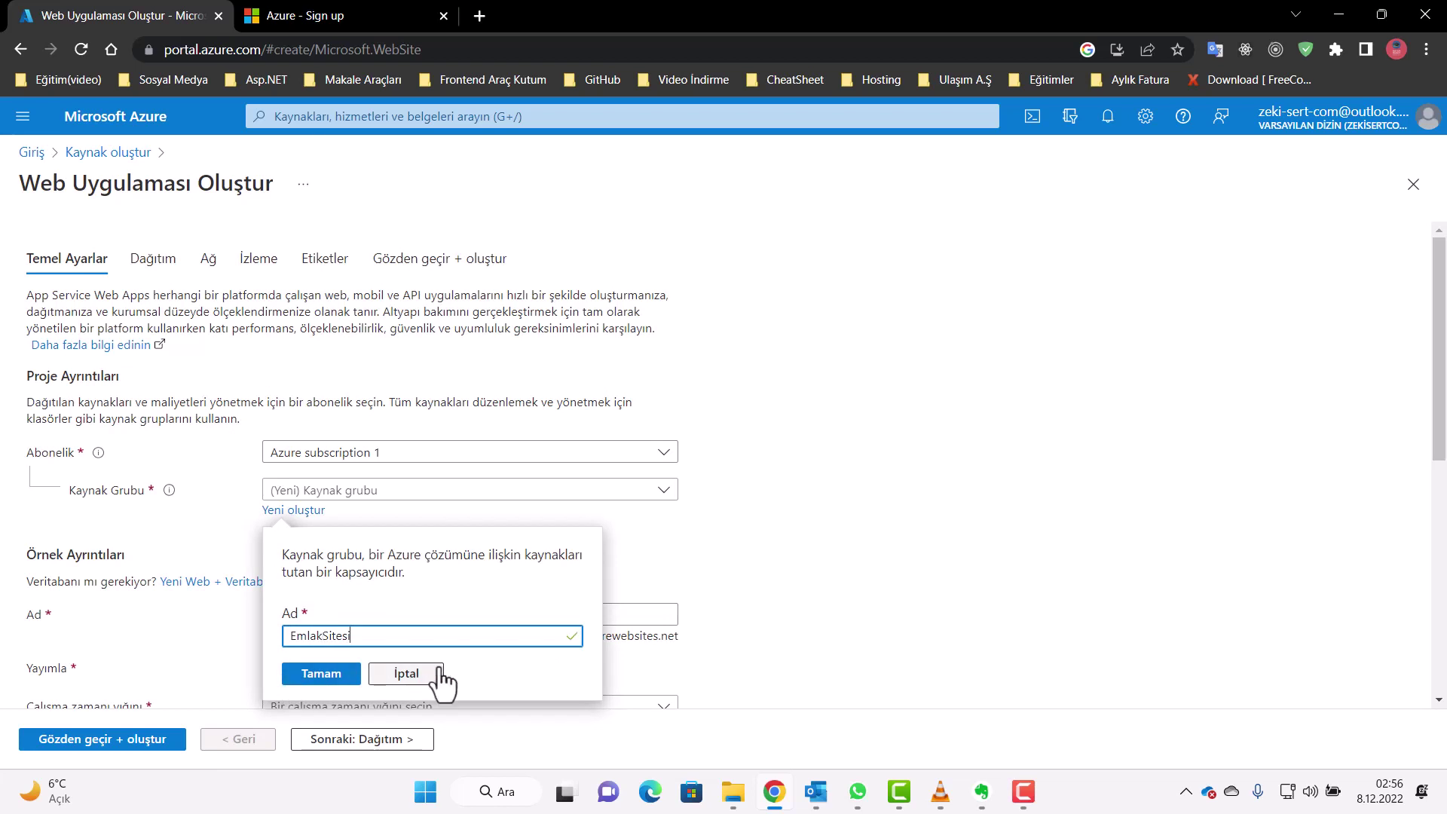
click(340, 675)
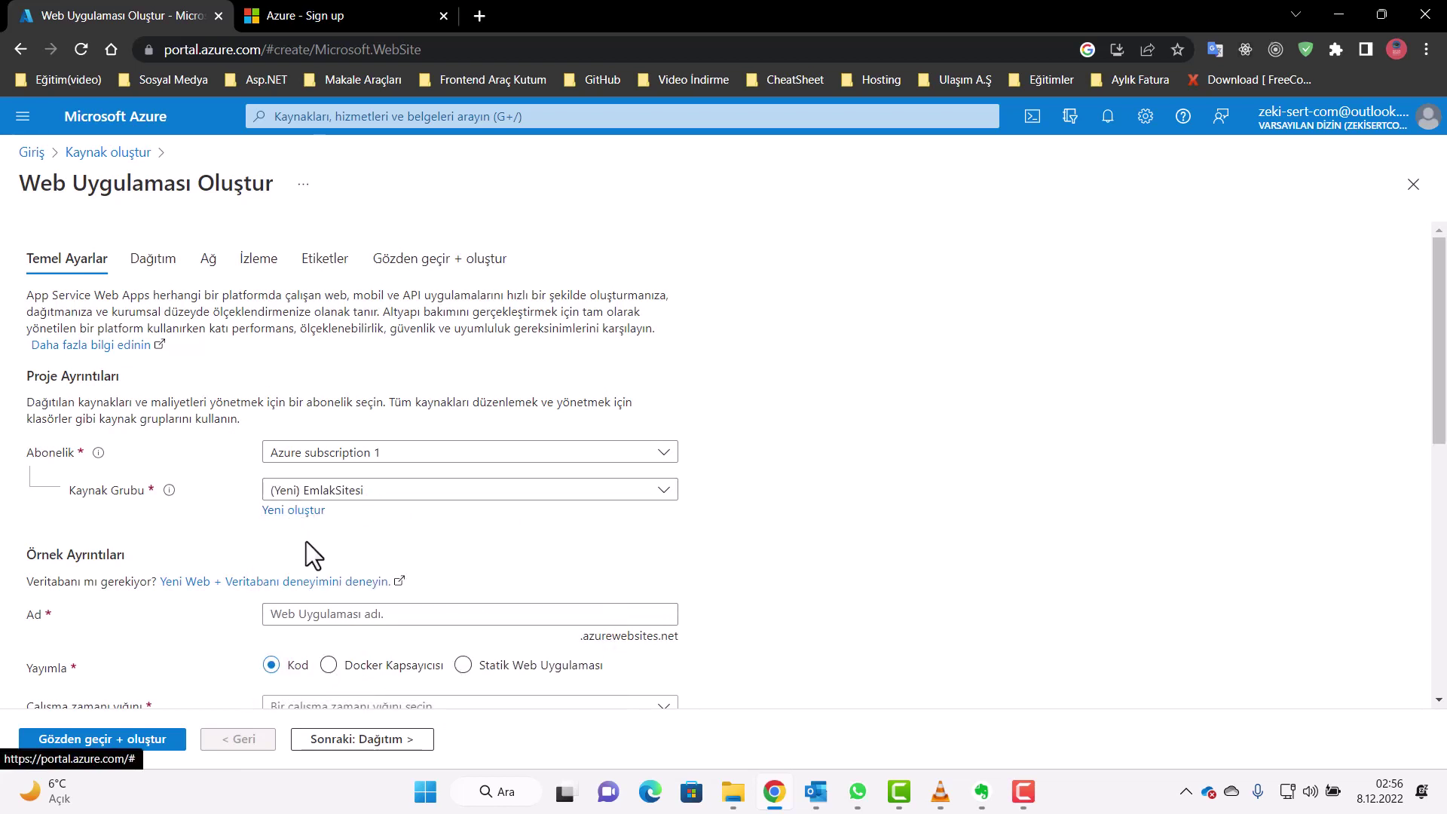
Name the web app EmlakApp and set its runtime stack to .NET 7 (STS)
scroll(317, 537, down, 1)
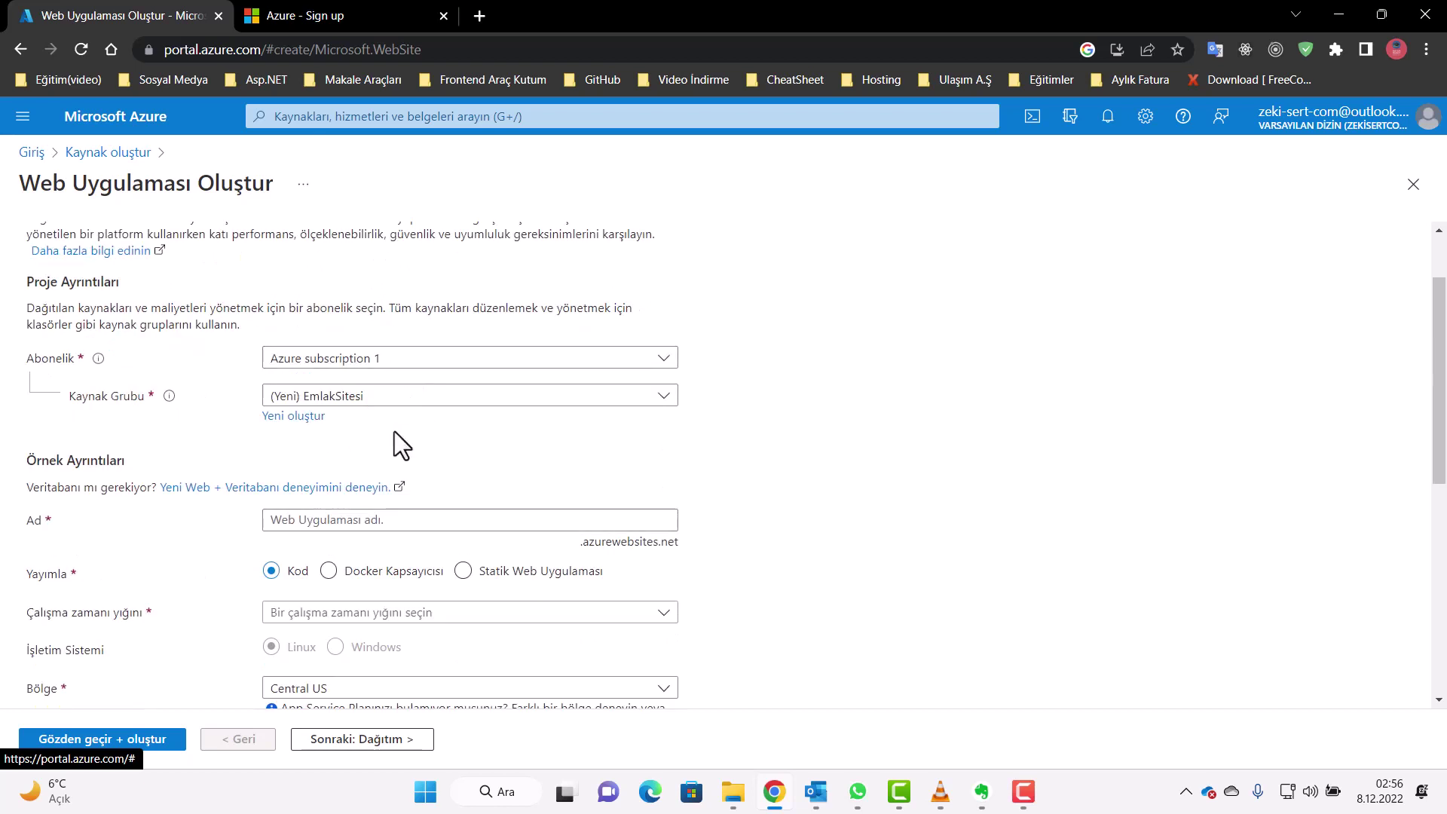
click(402, 519)
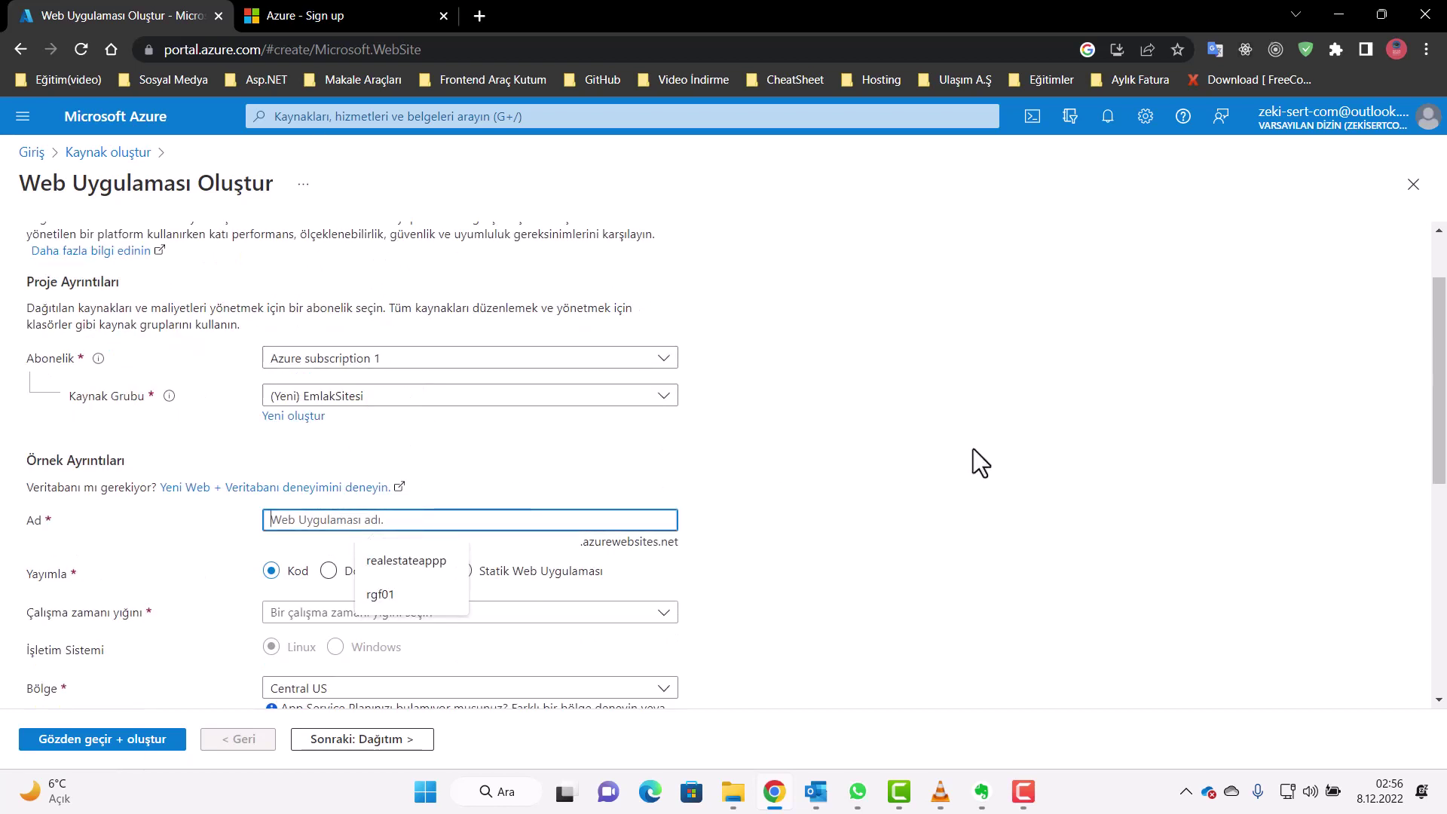
text(EmlakApp)
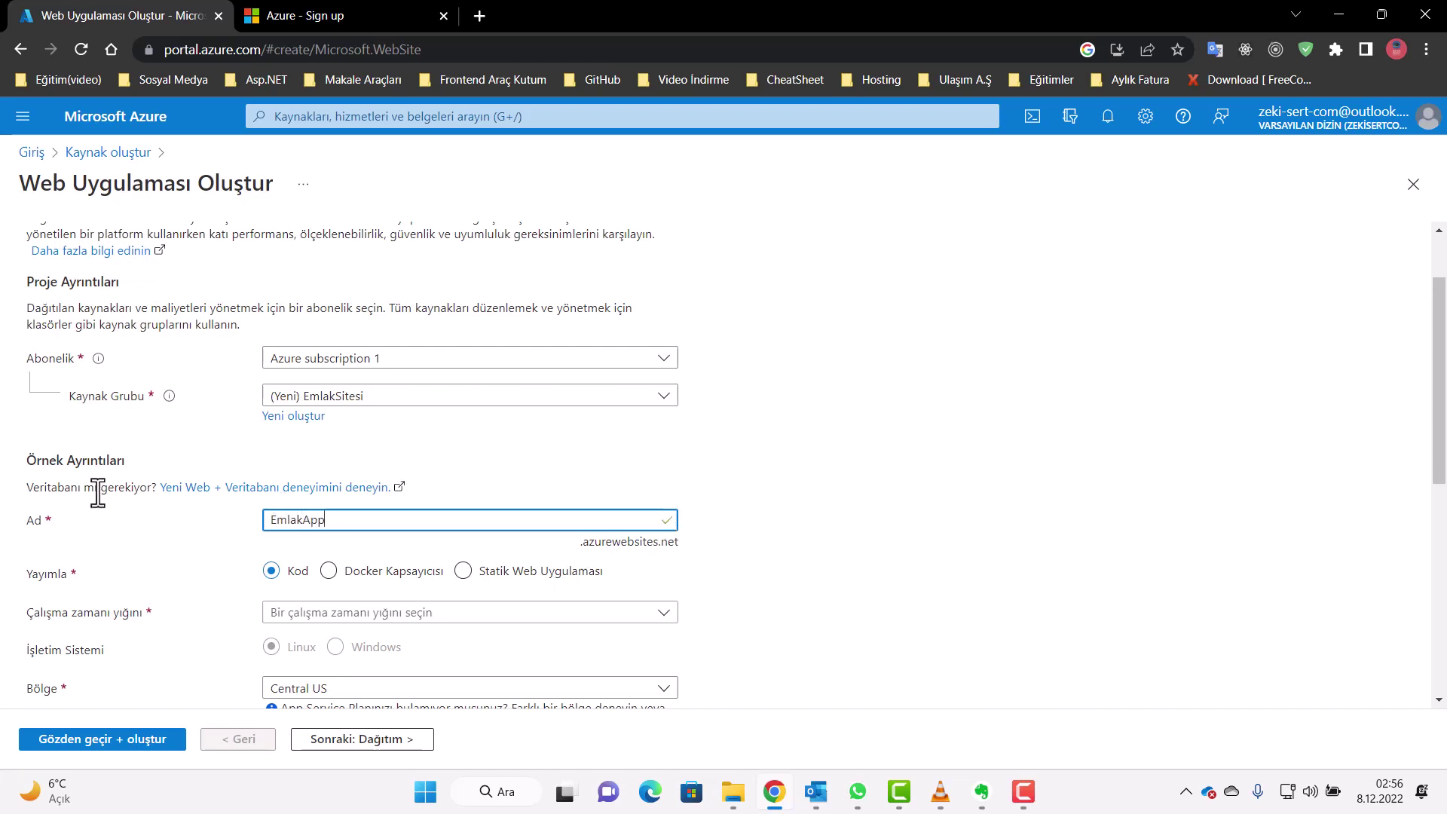
scroll(547, 516, down, 1)
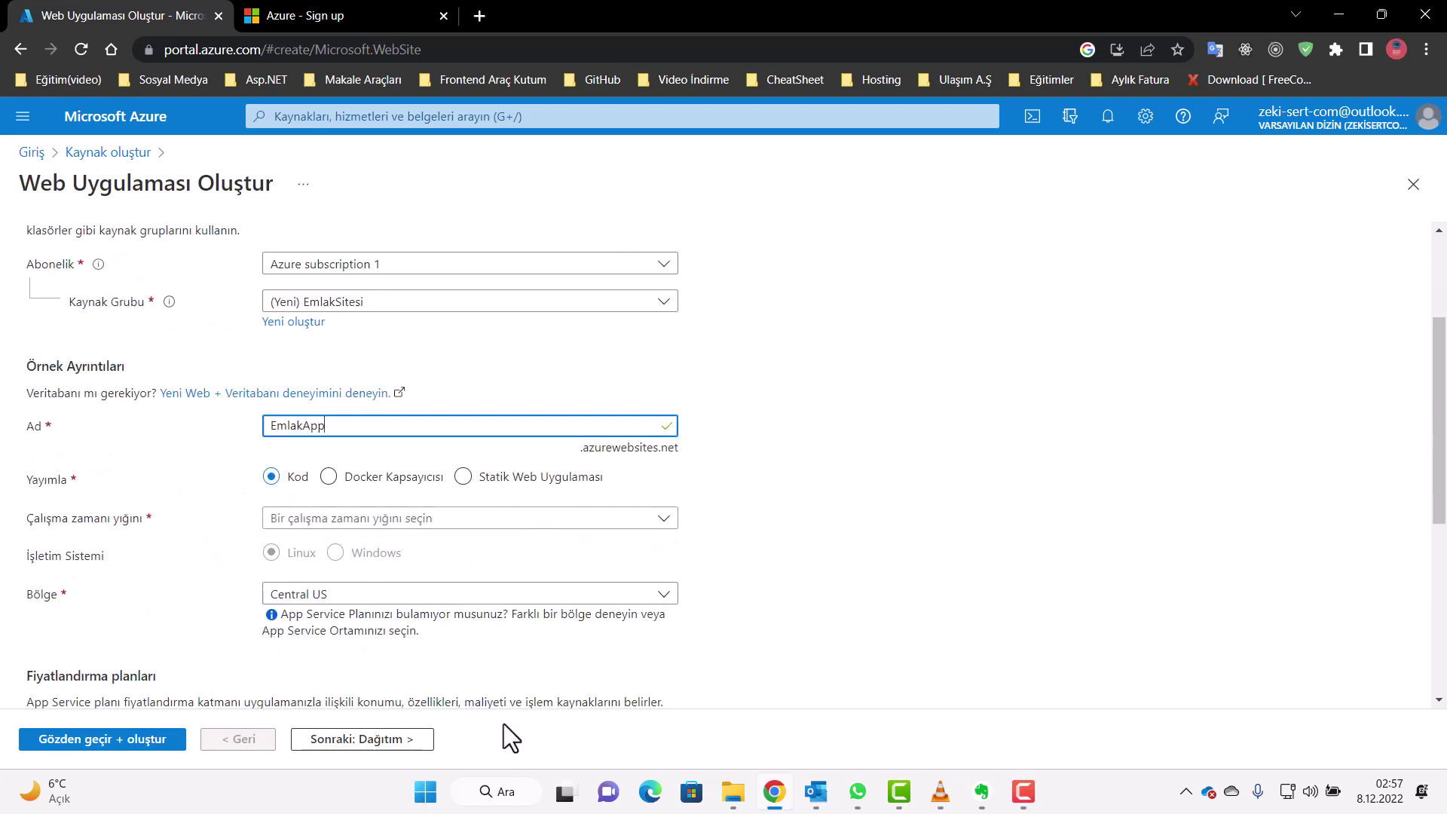
click(358, 522)
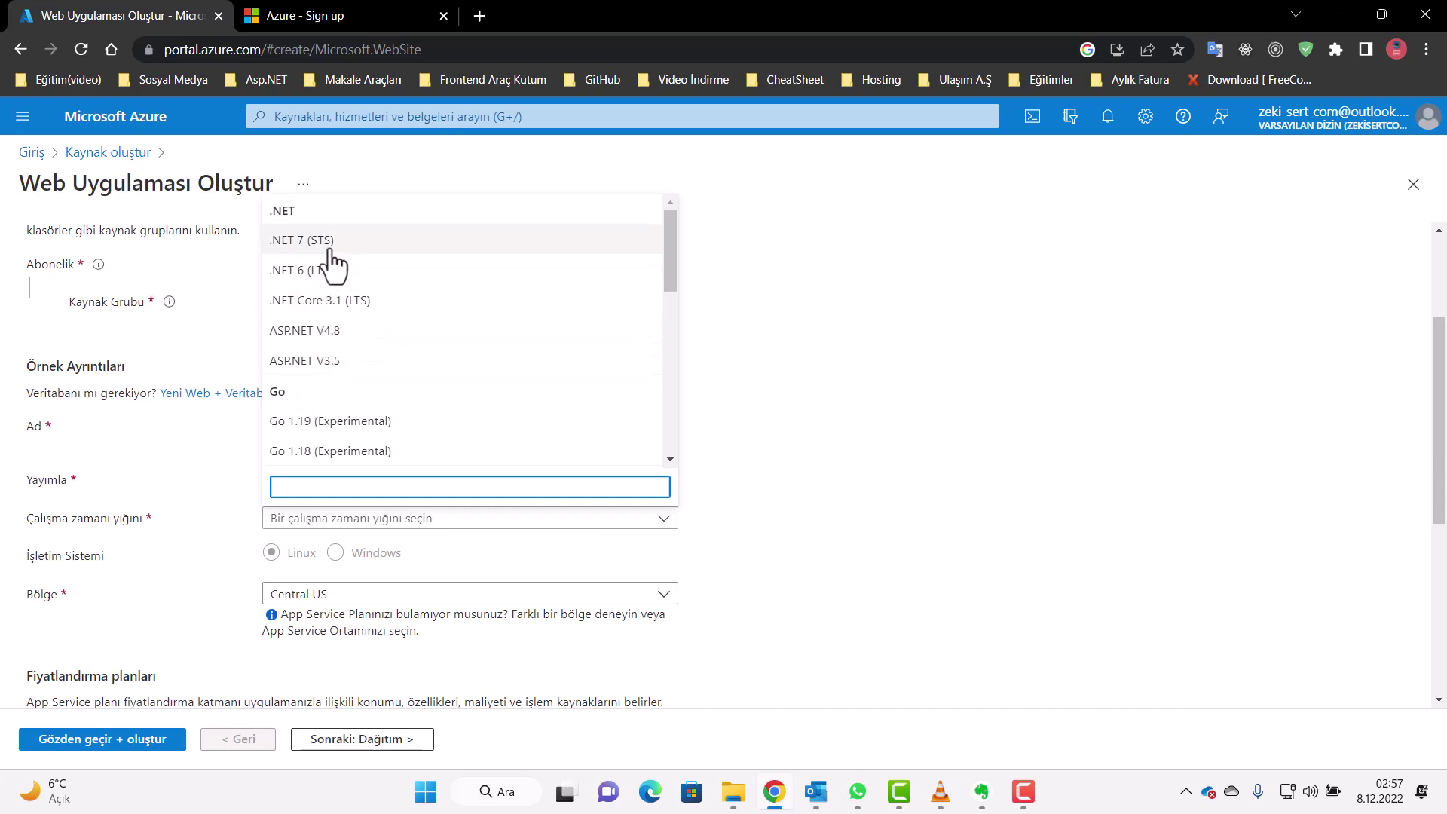
click(301, 242)
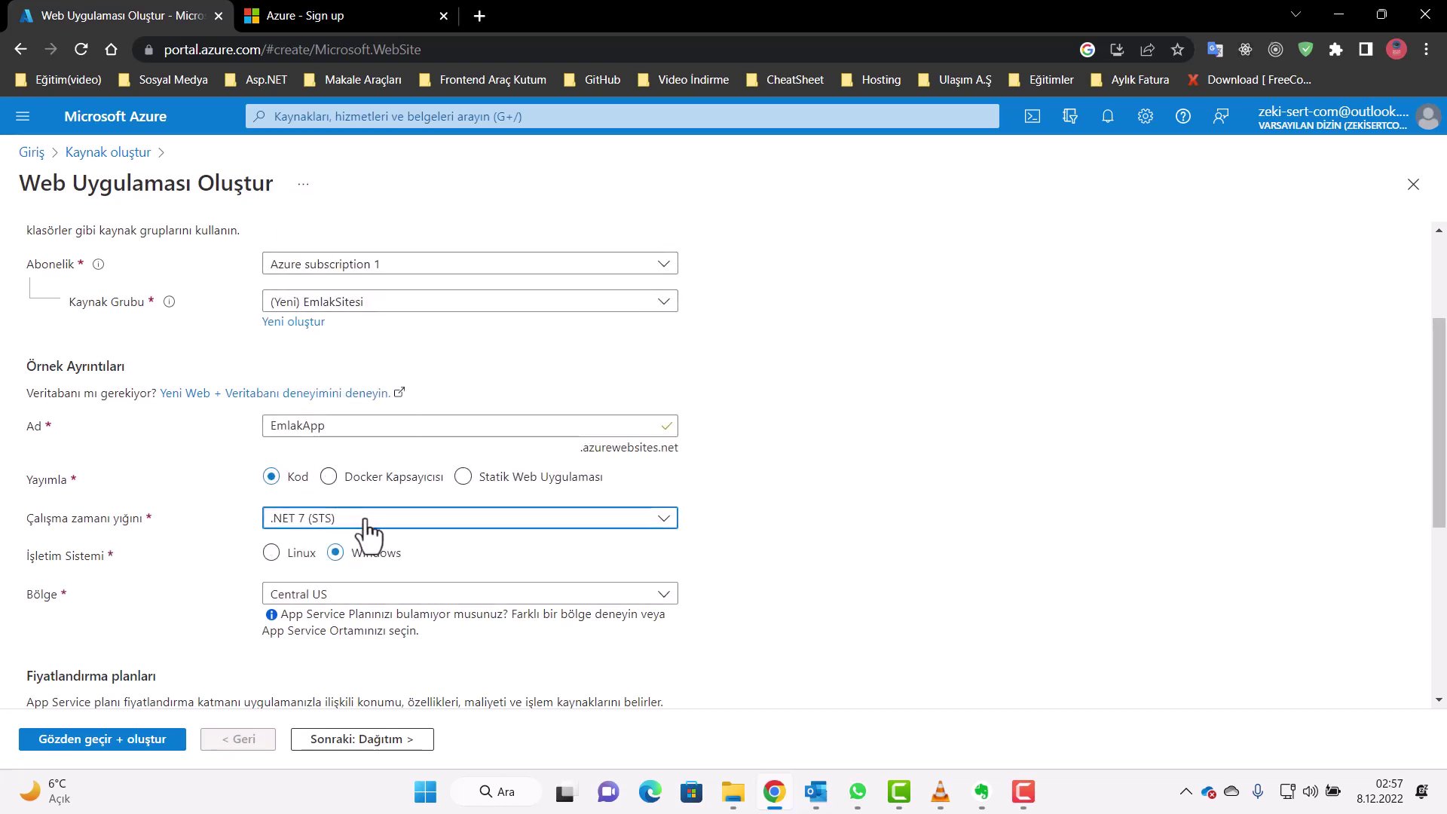
Keep Central US as the region, check the remaining basic settings and proceed to the web app's review summary
scroll(369, 527, down, 2)
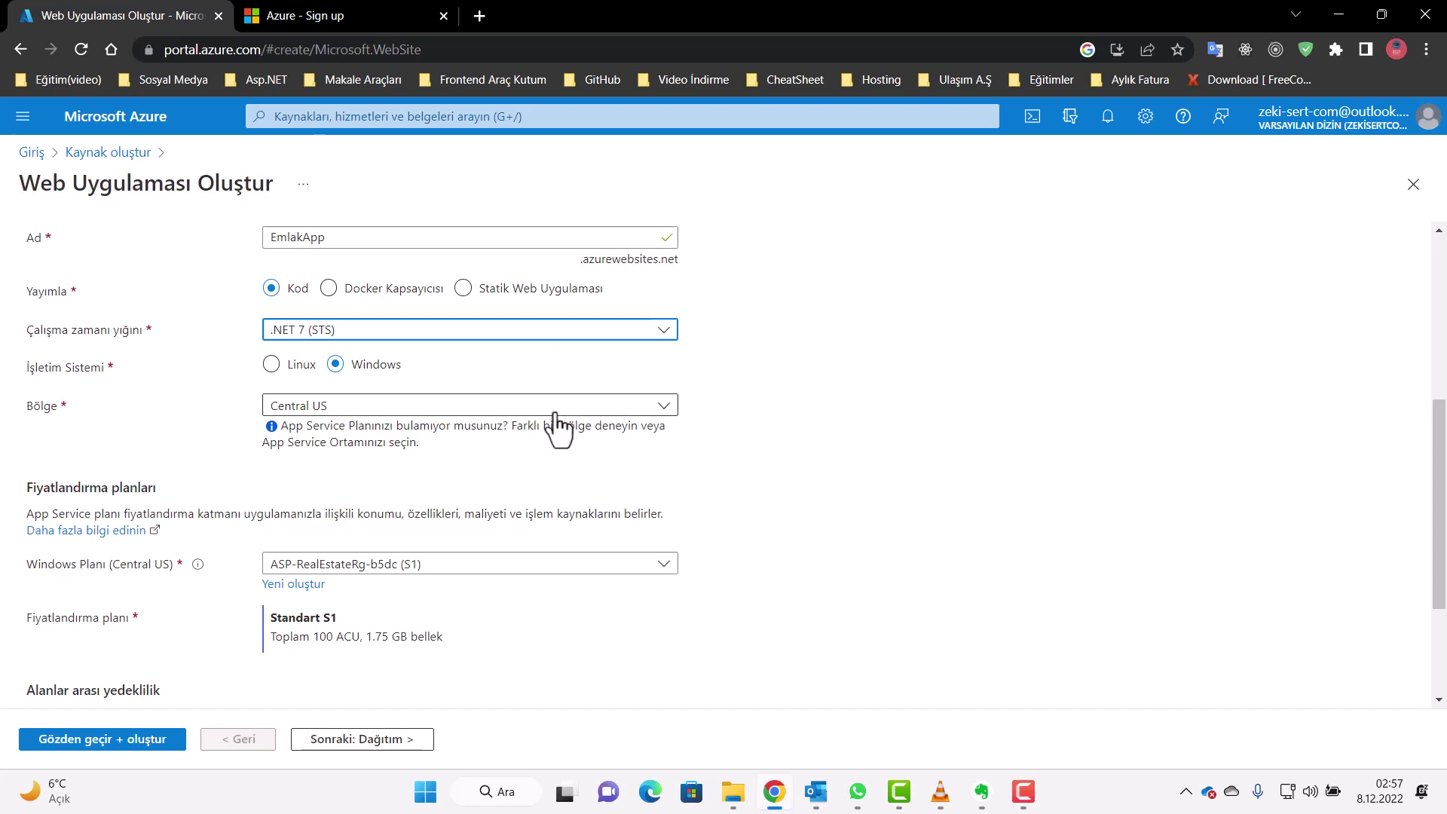
click(343, 407)
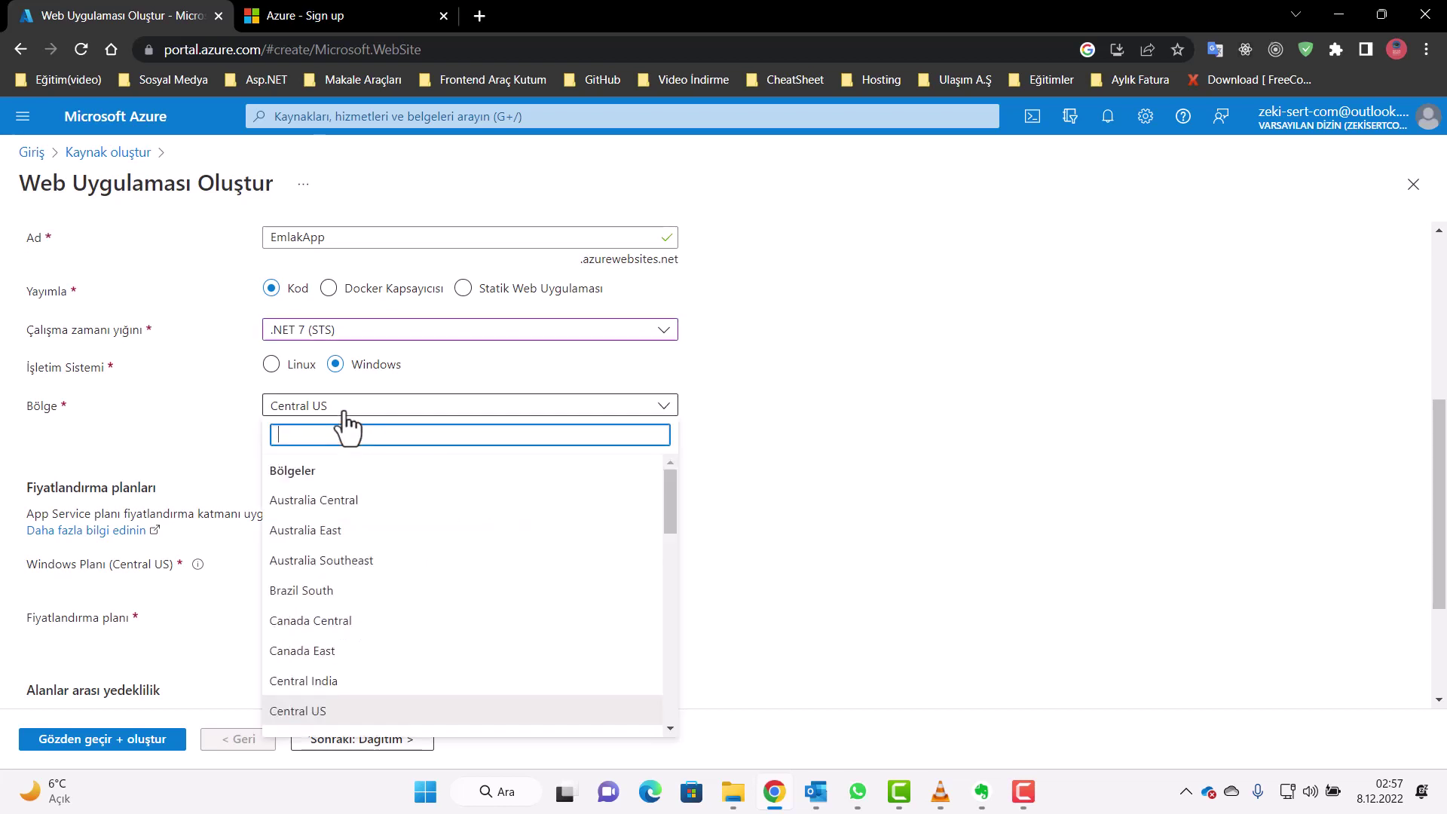
click(924, 423)
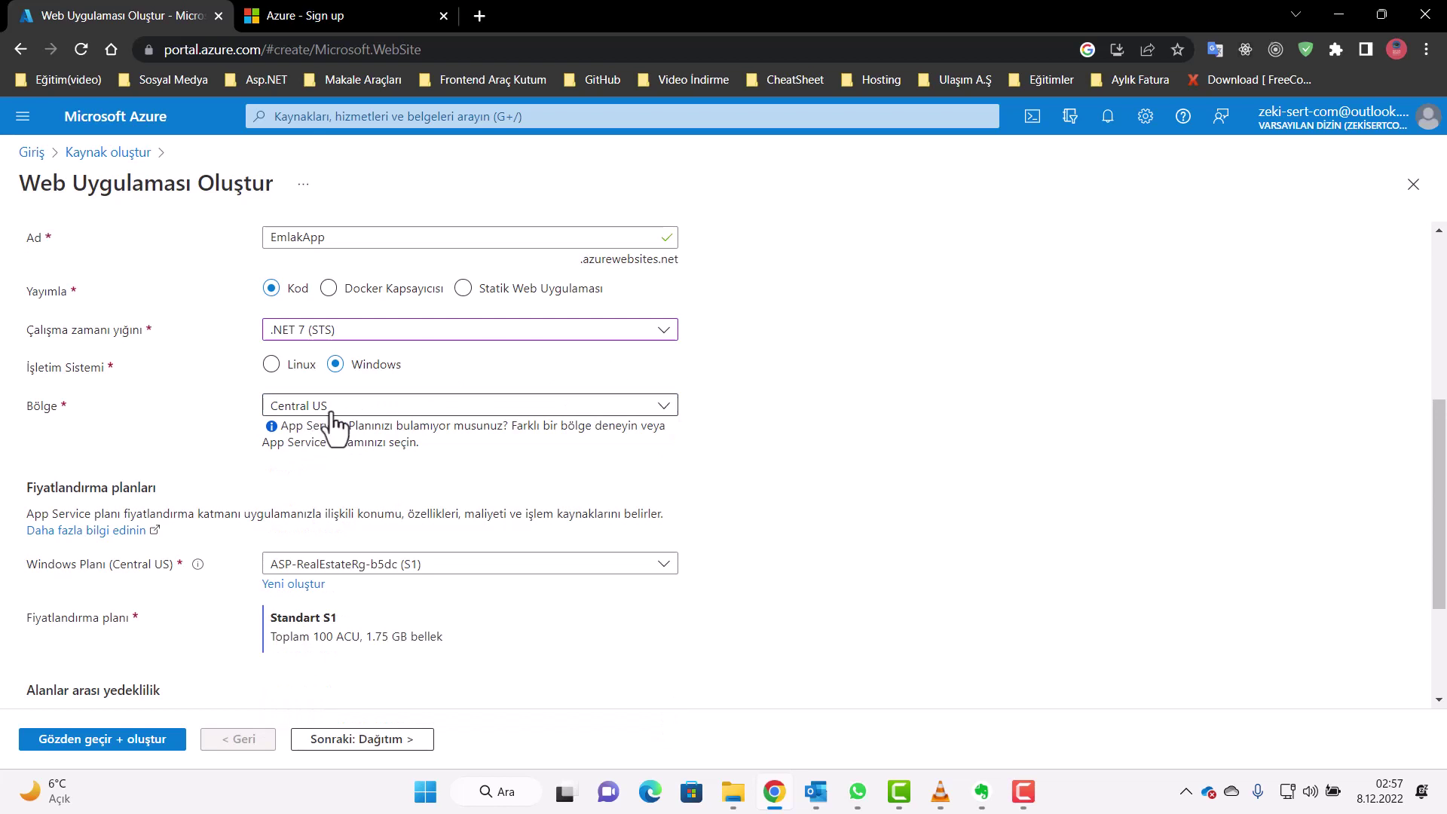
scroll(336, 504, down, 3)
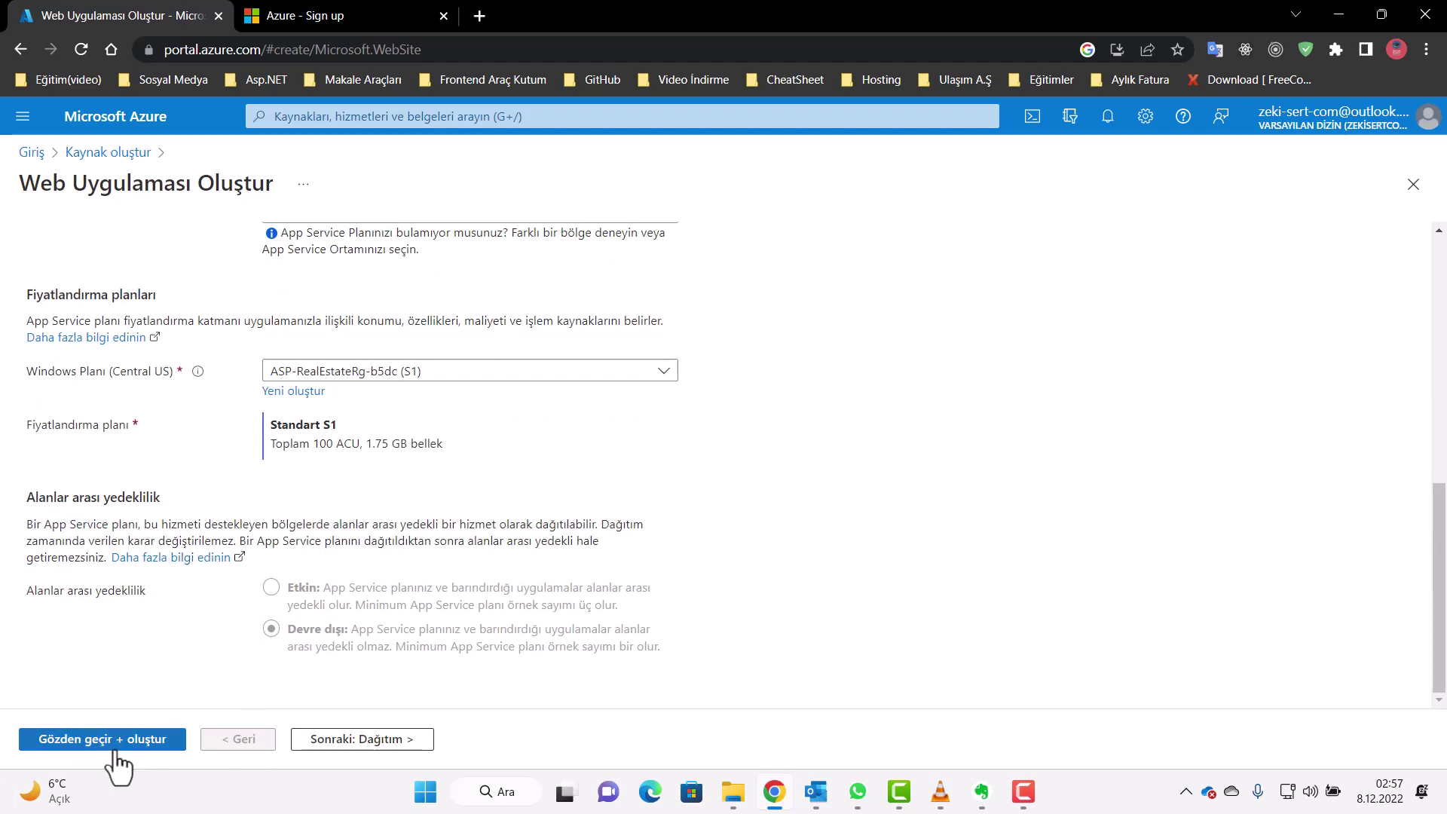
scroll(355, 510, up, 7)
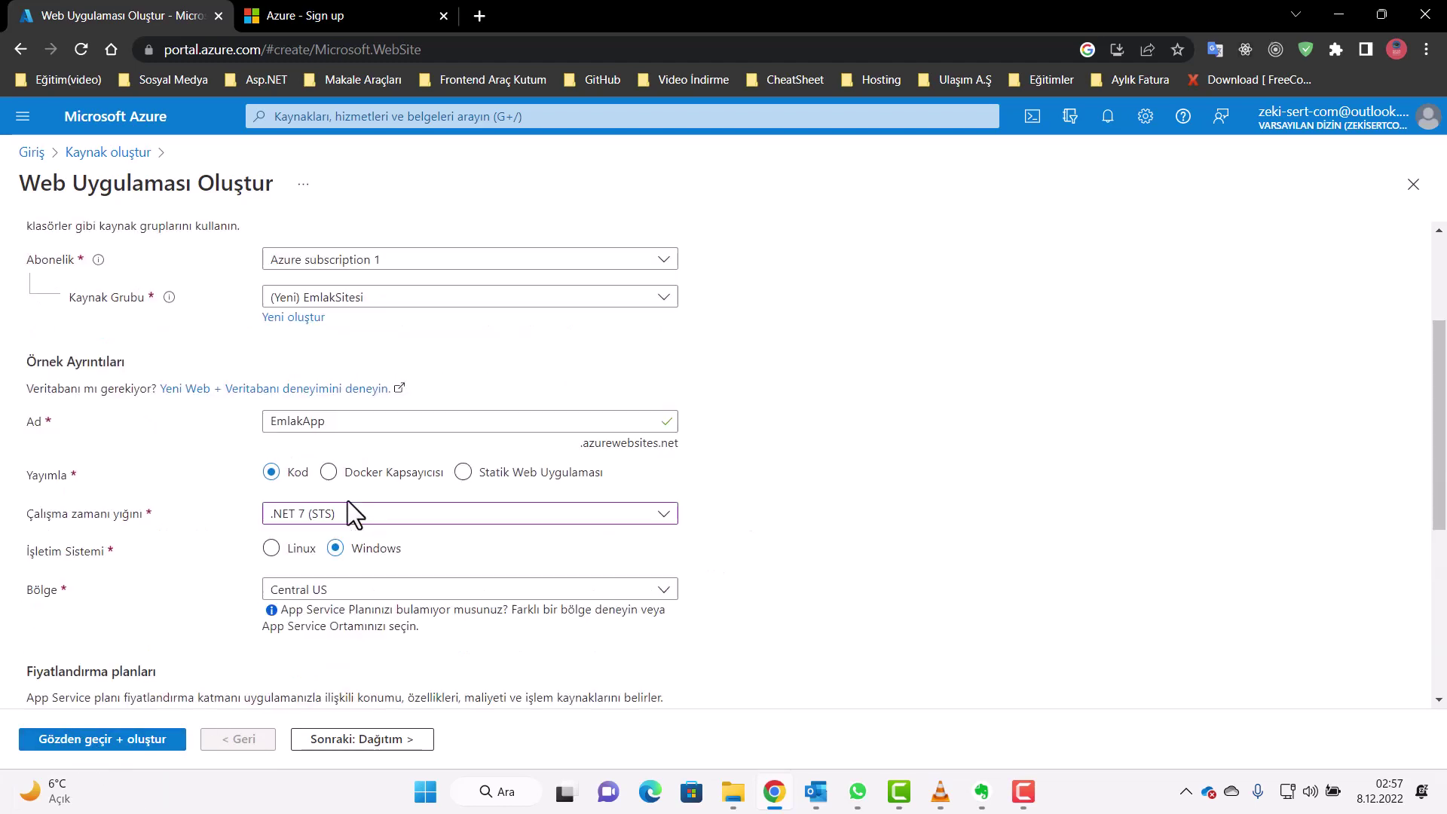
scroll(294, 302, down, 5)
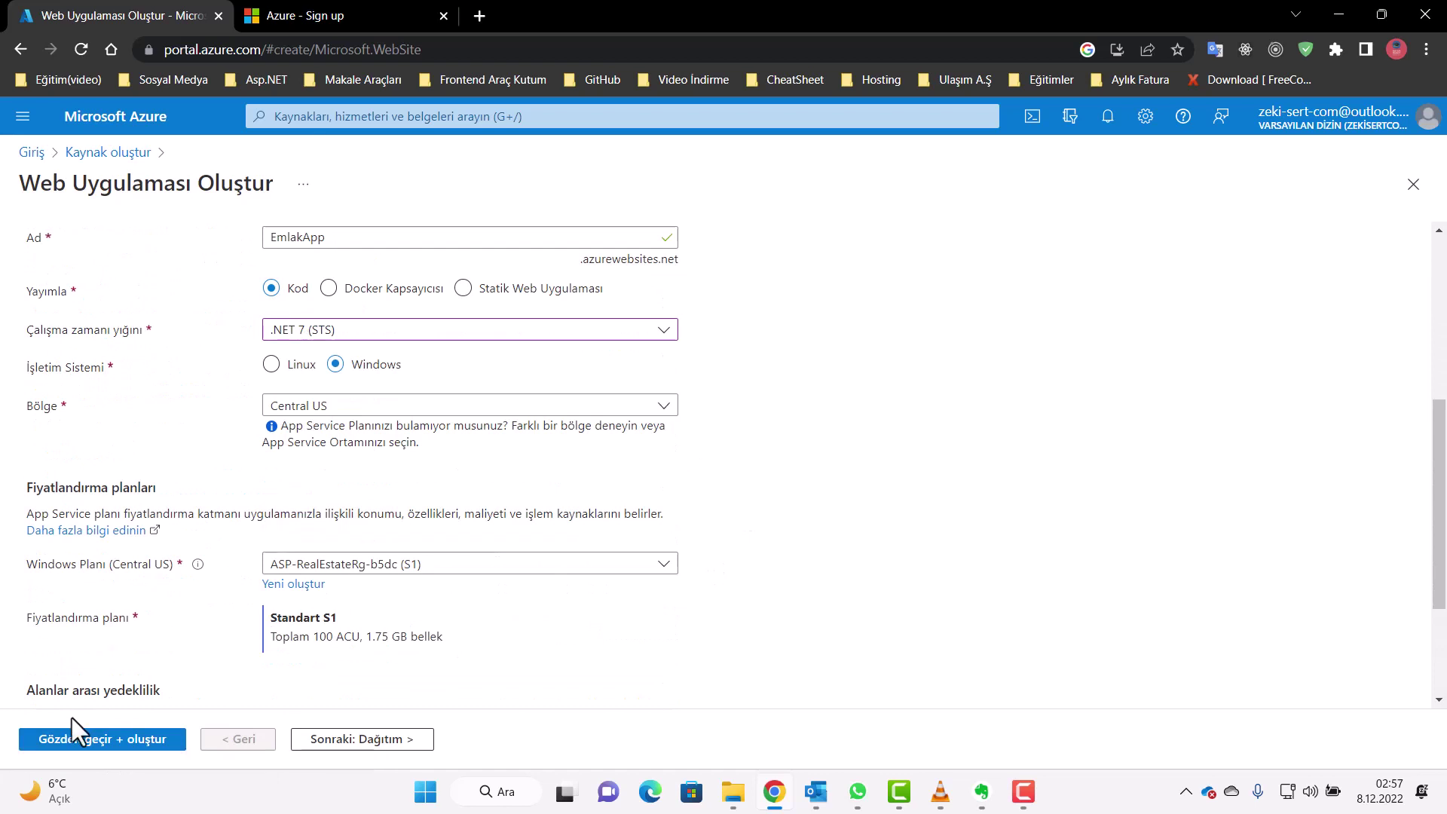
click(85, 739)
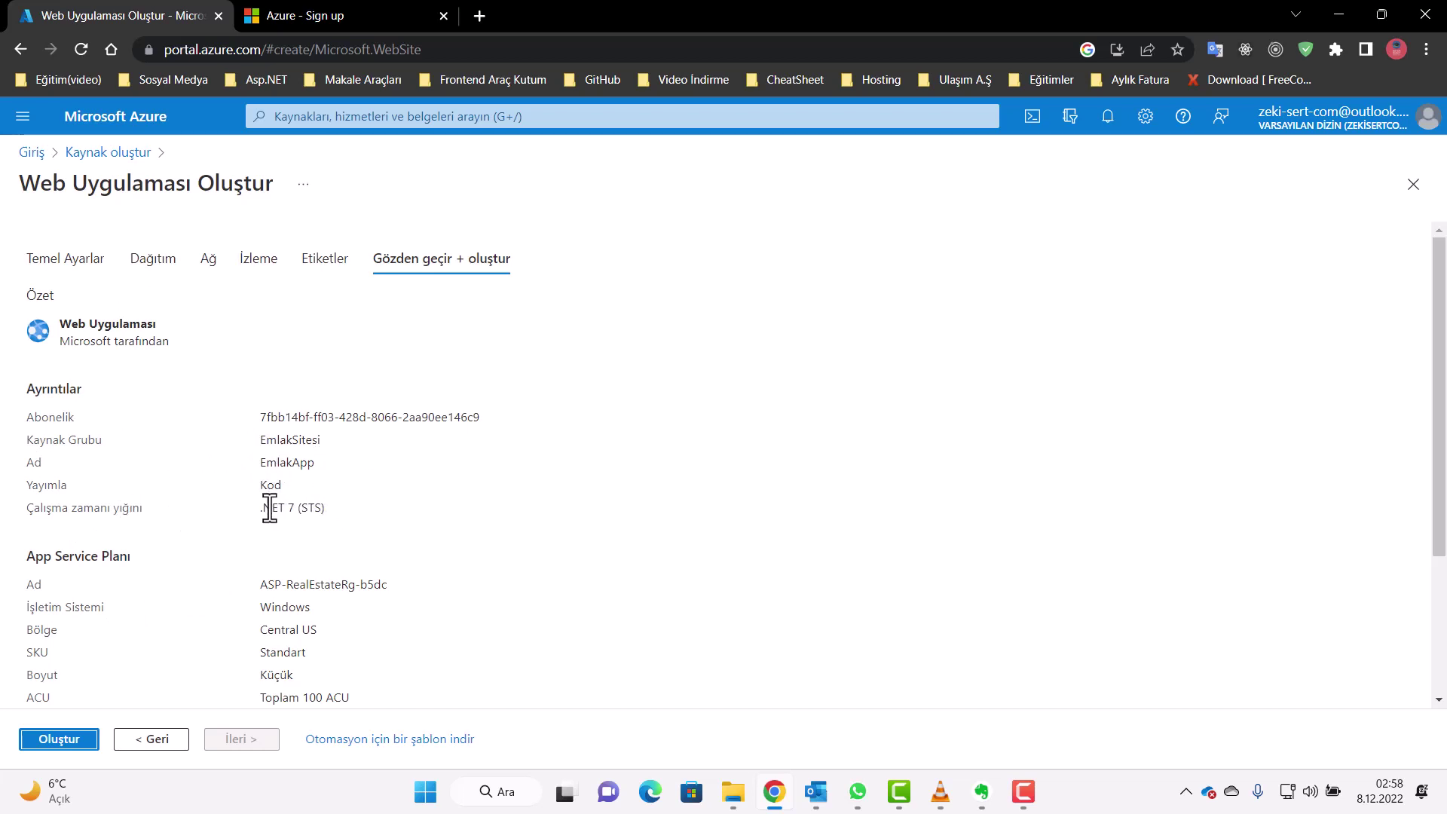
Review the EmlakApp web app summary, create the app and check its deployment progress in the notifications
scroll(329, 548, down, 3)
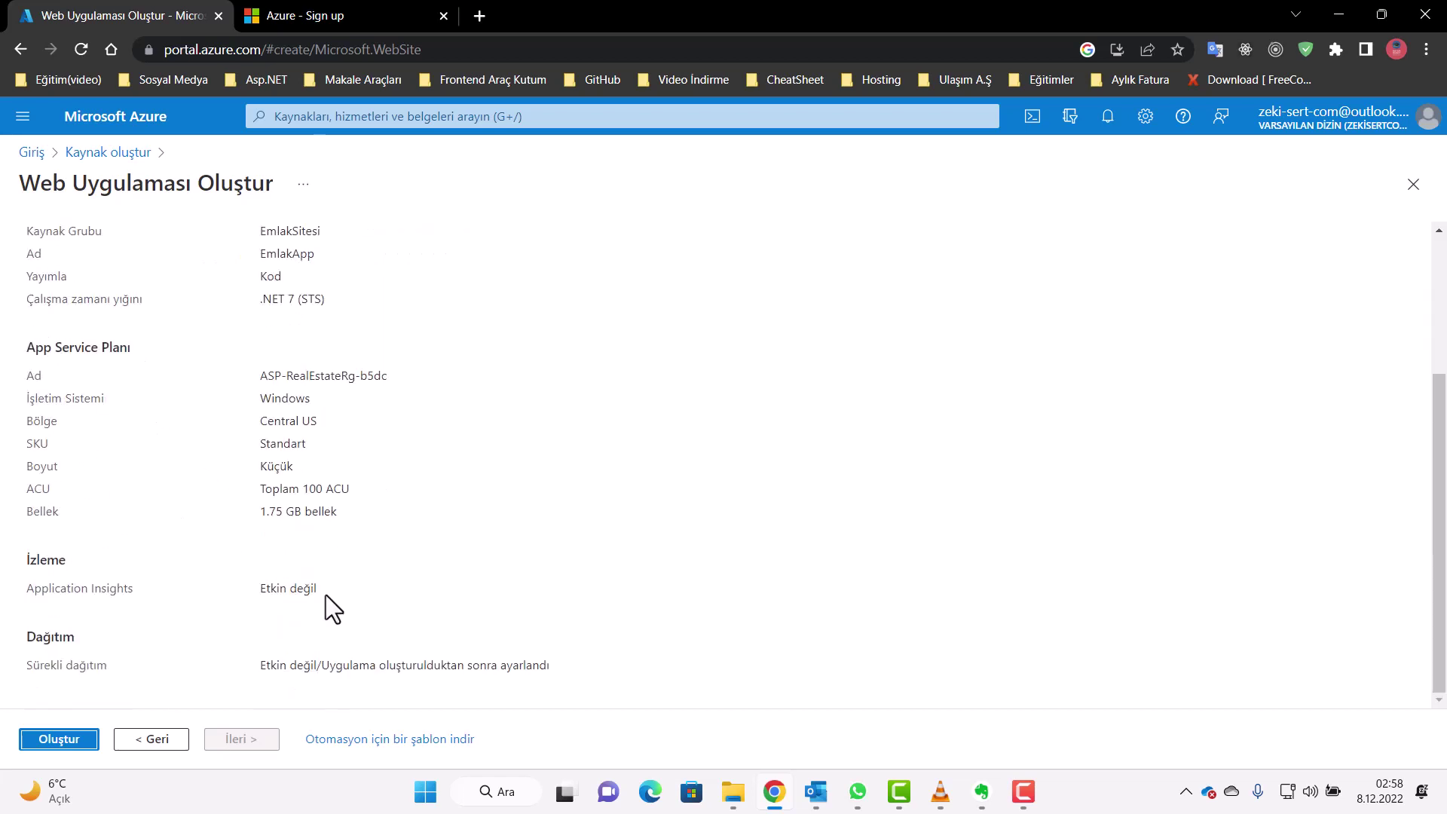
scroll(327, 618, up, 3)
click(59, 739)
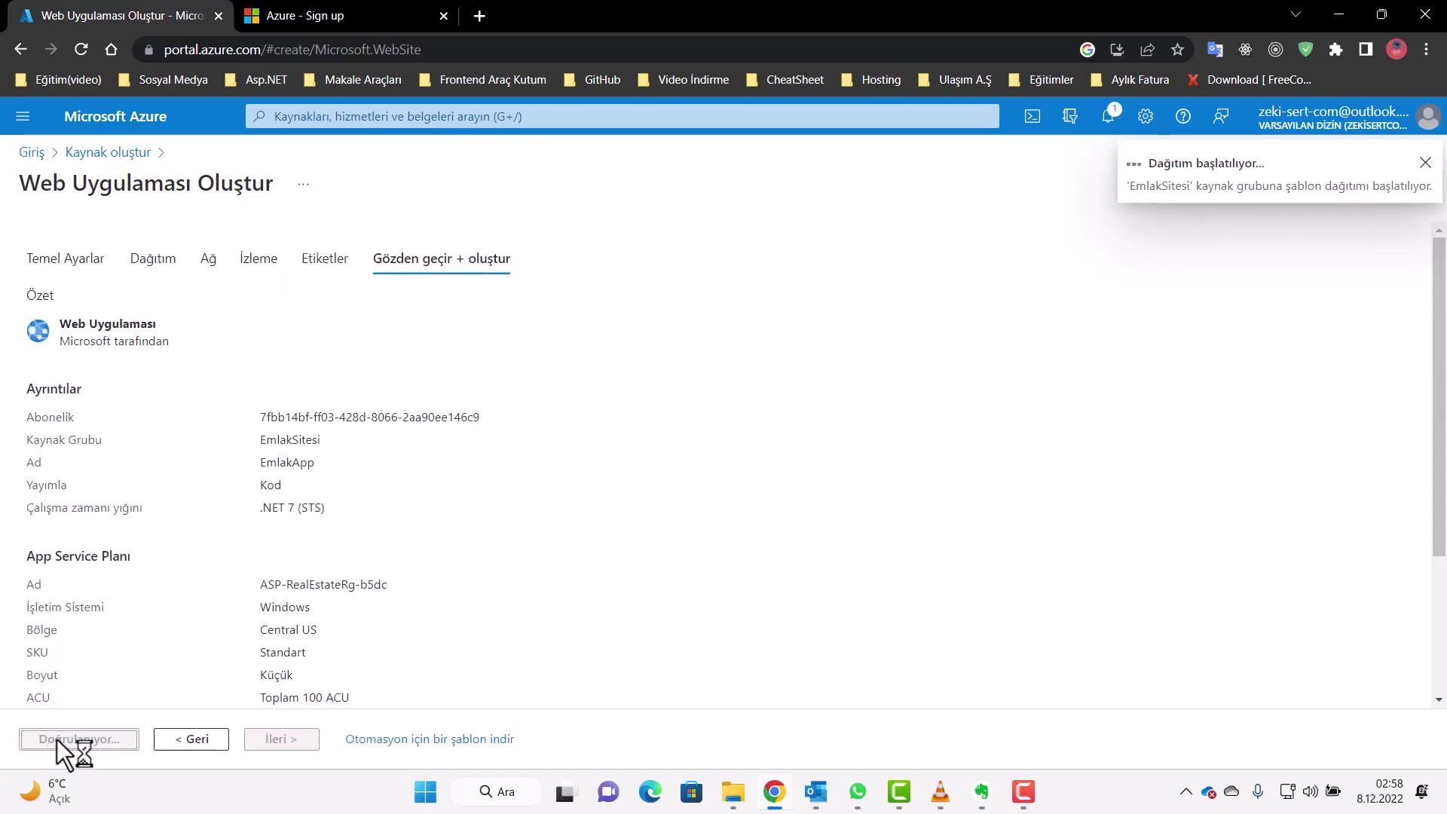
click(1107, 122)
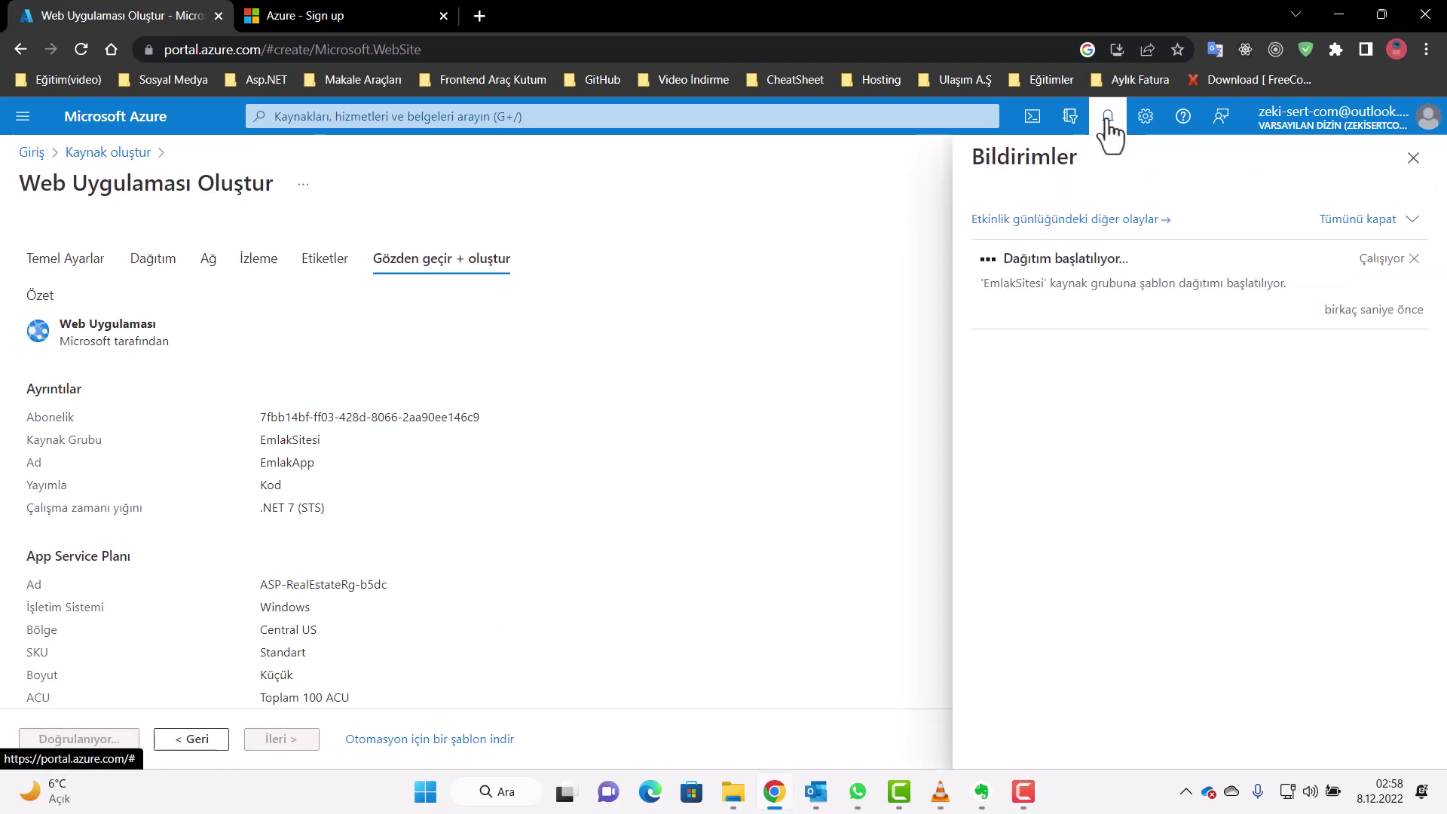
click(1107, 121)
click(1110, 122)
click(1109, 122)
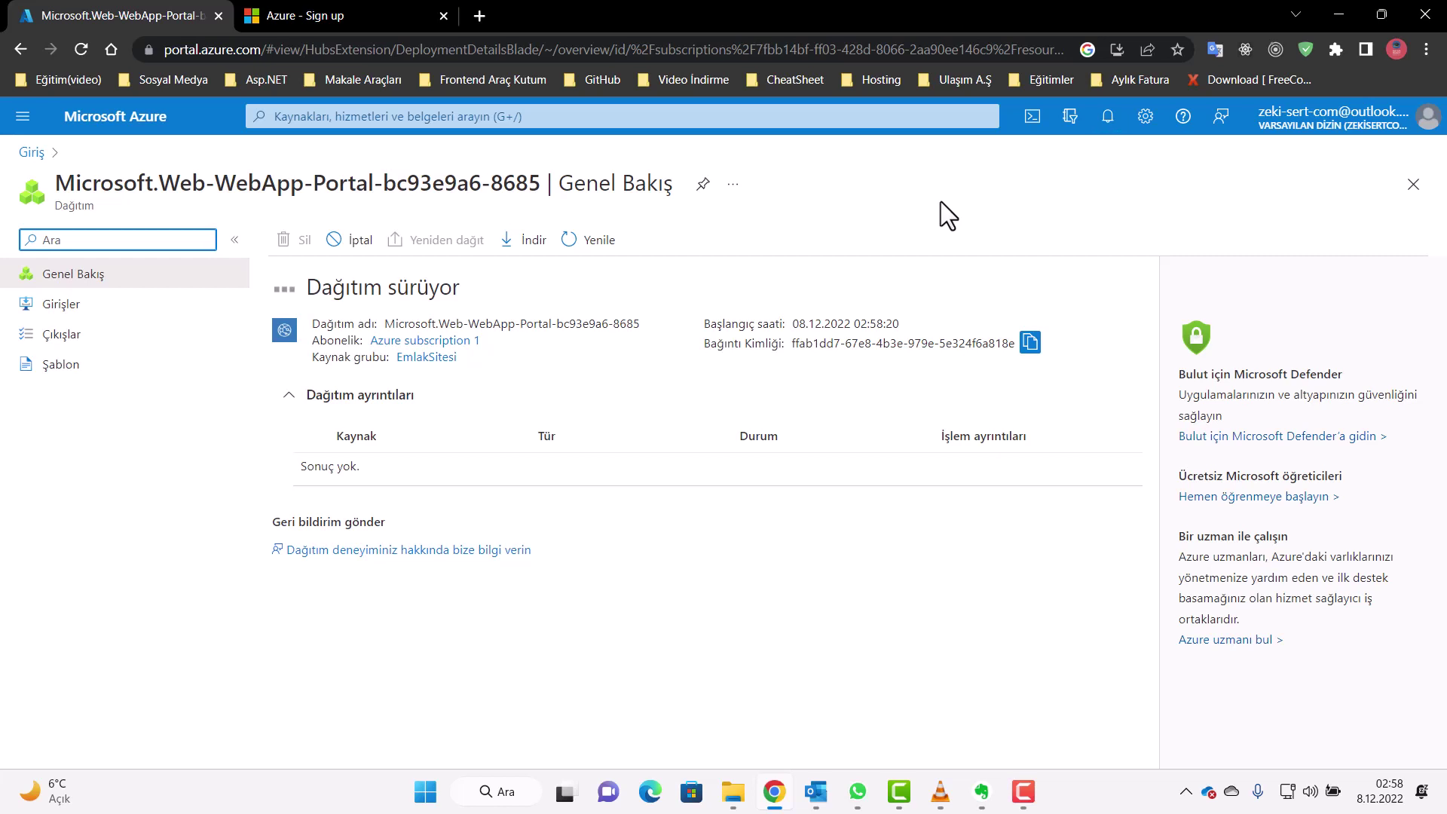
click(1024, 792)
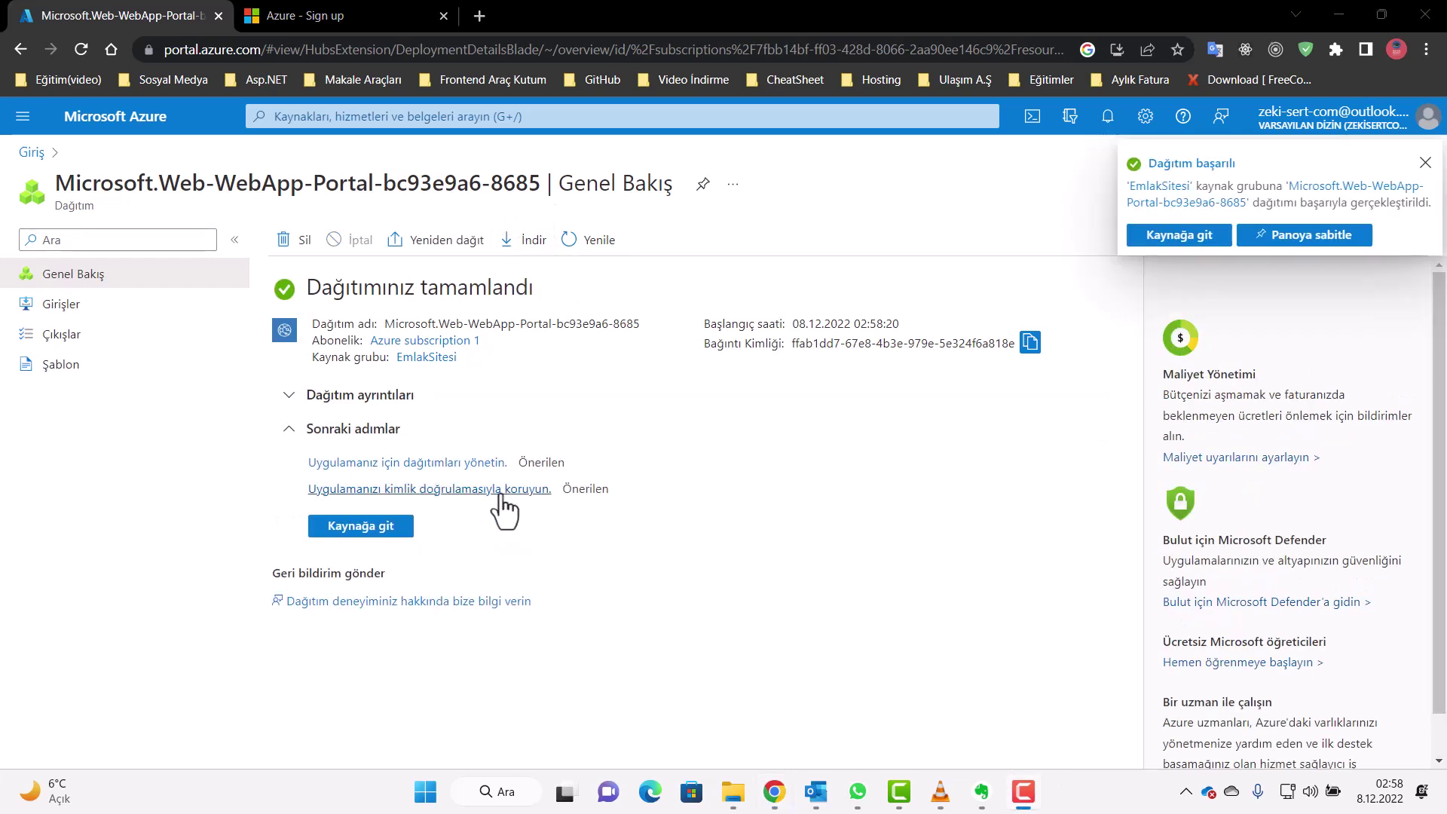
Pin the newly deployed web app from its deployment notification to the existing private dashboard My Dashboard
click(1107, 116)
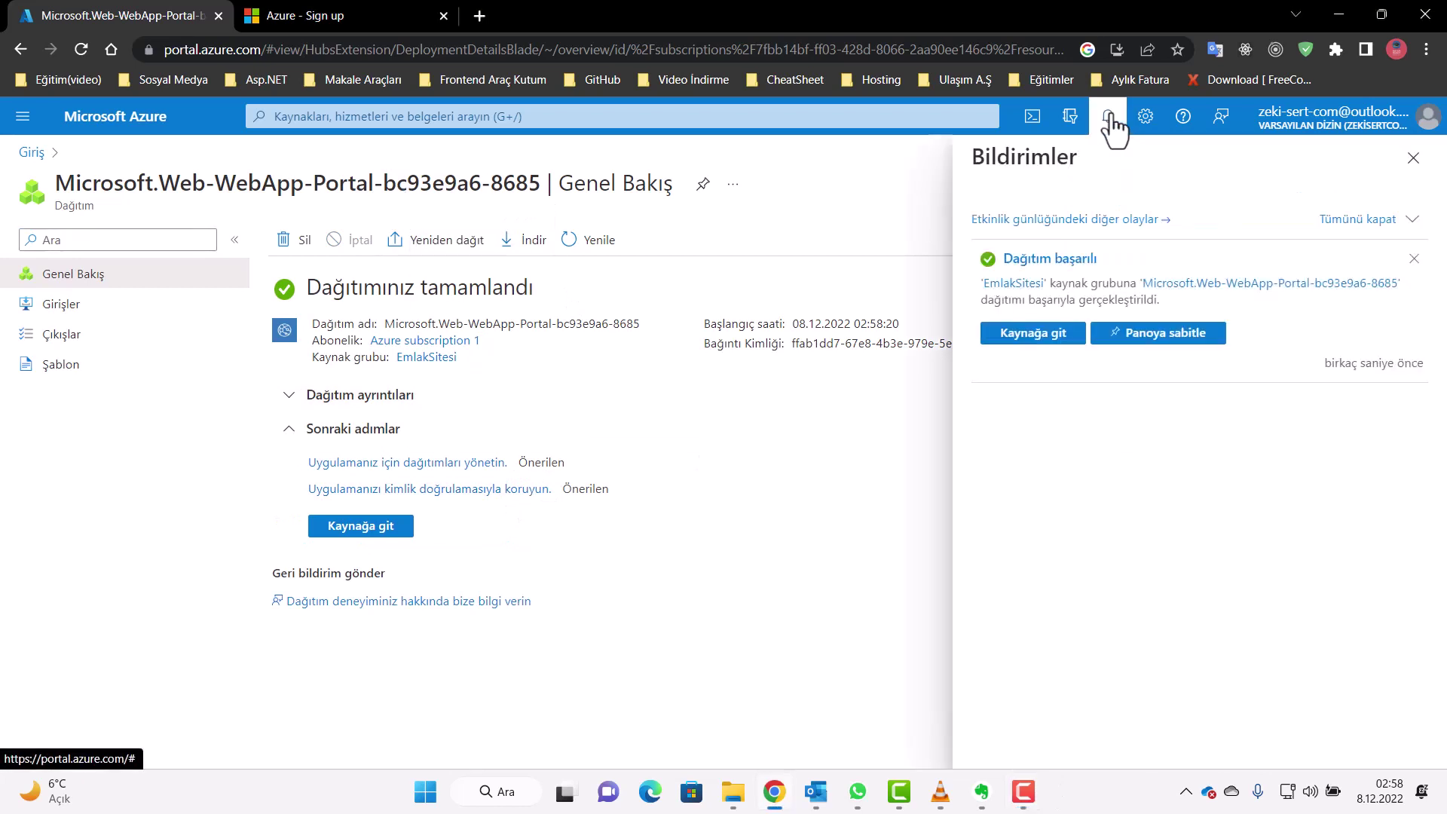
click(1163, 348)
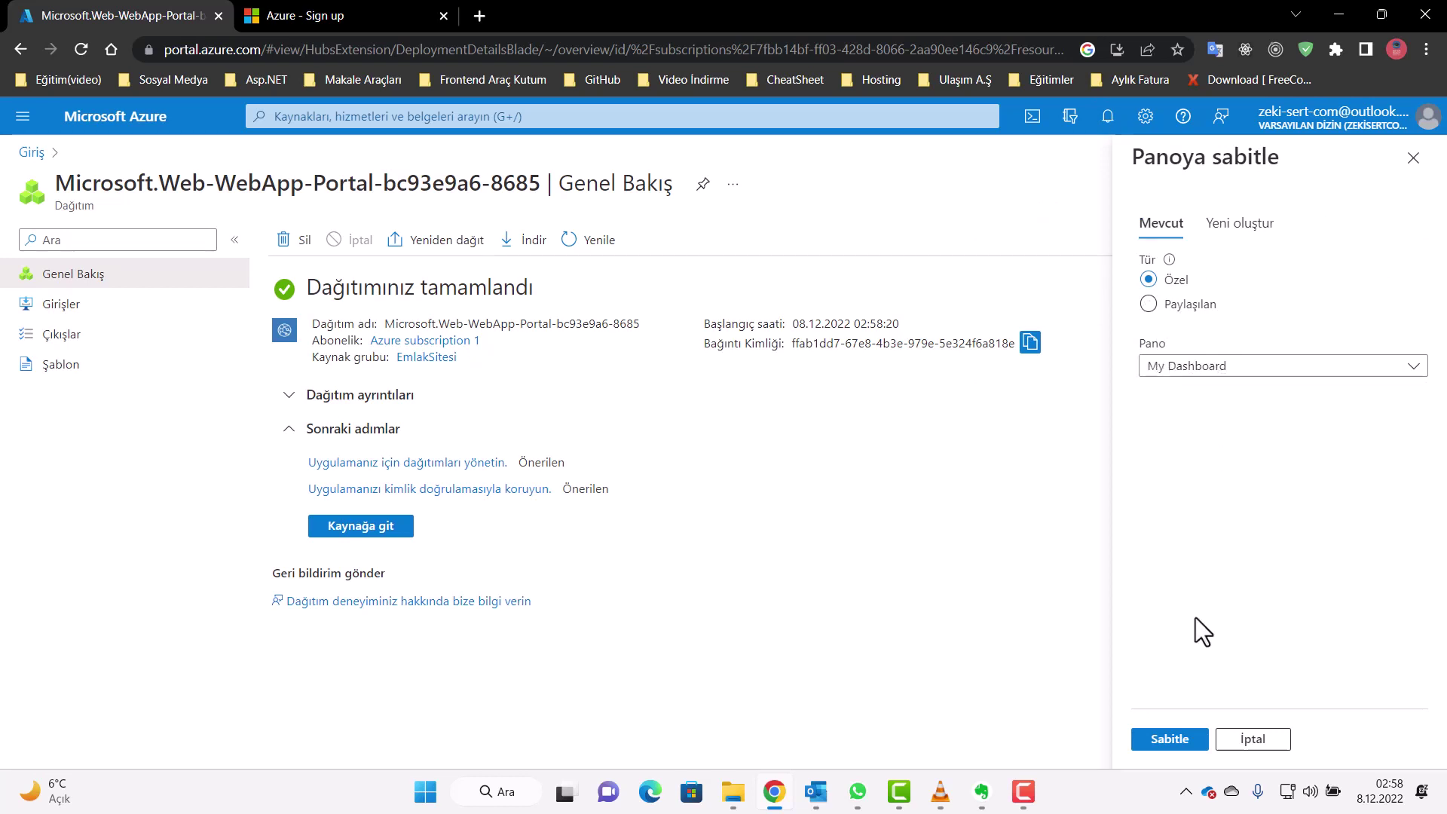
click(1157, 742)
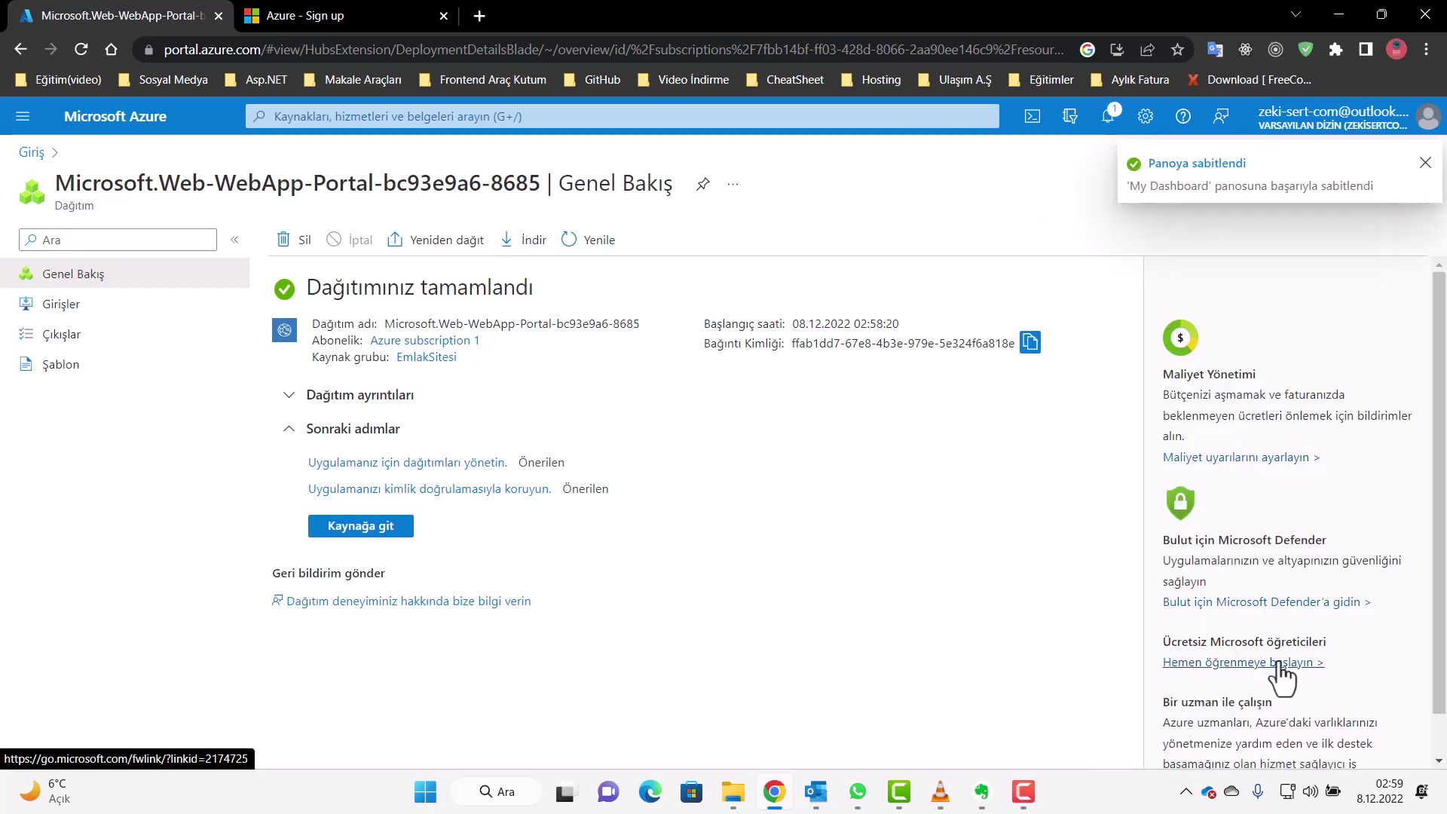
click(1425, 163)
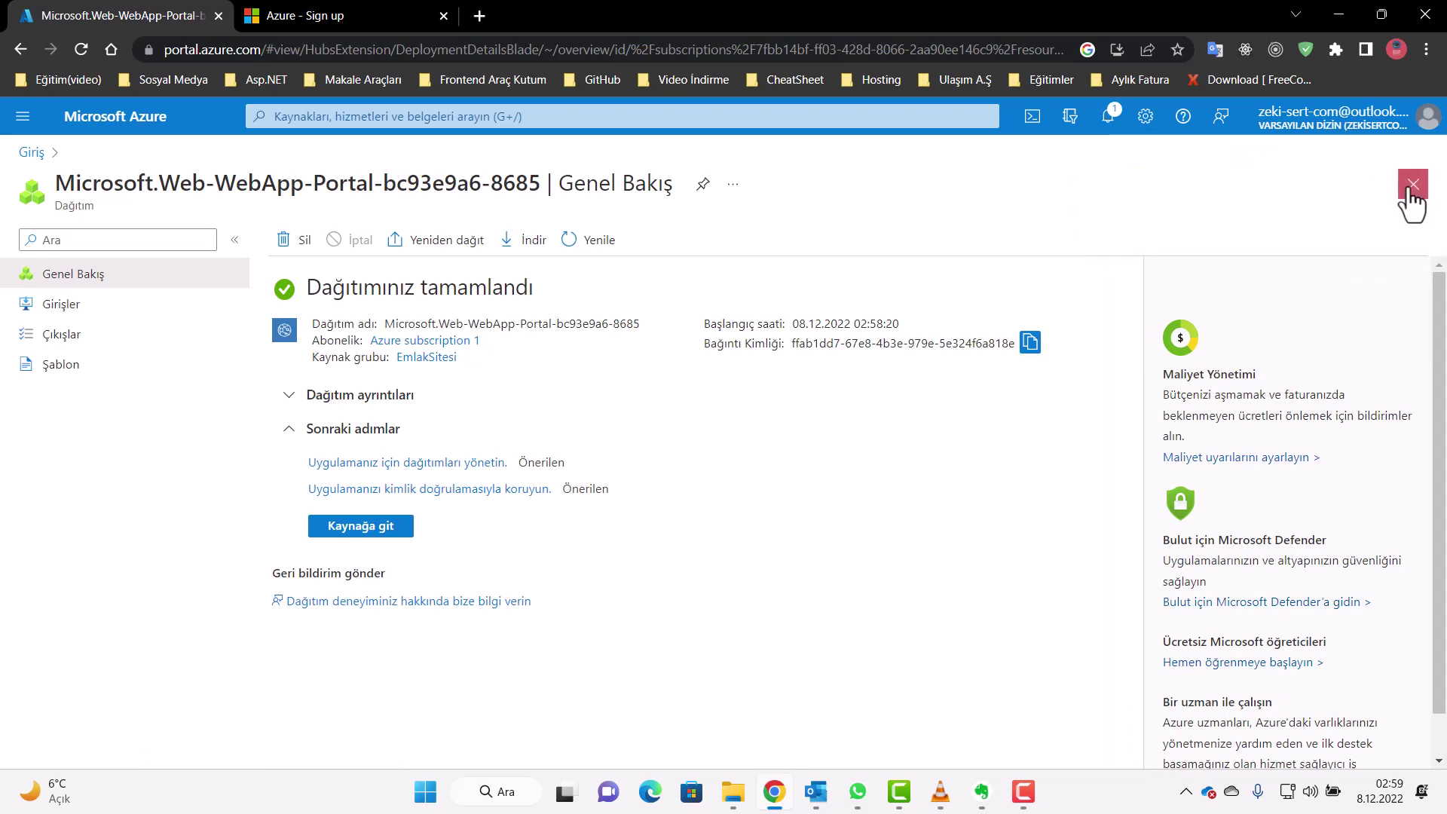
Leave the deployment overview and open the EmlakApp App Service from the portal dashboard's list of all resources
click(1411, 187)
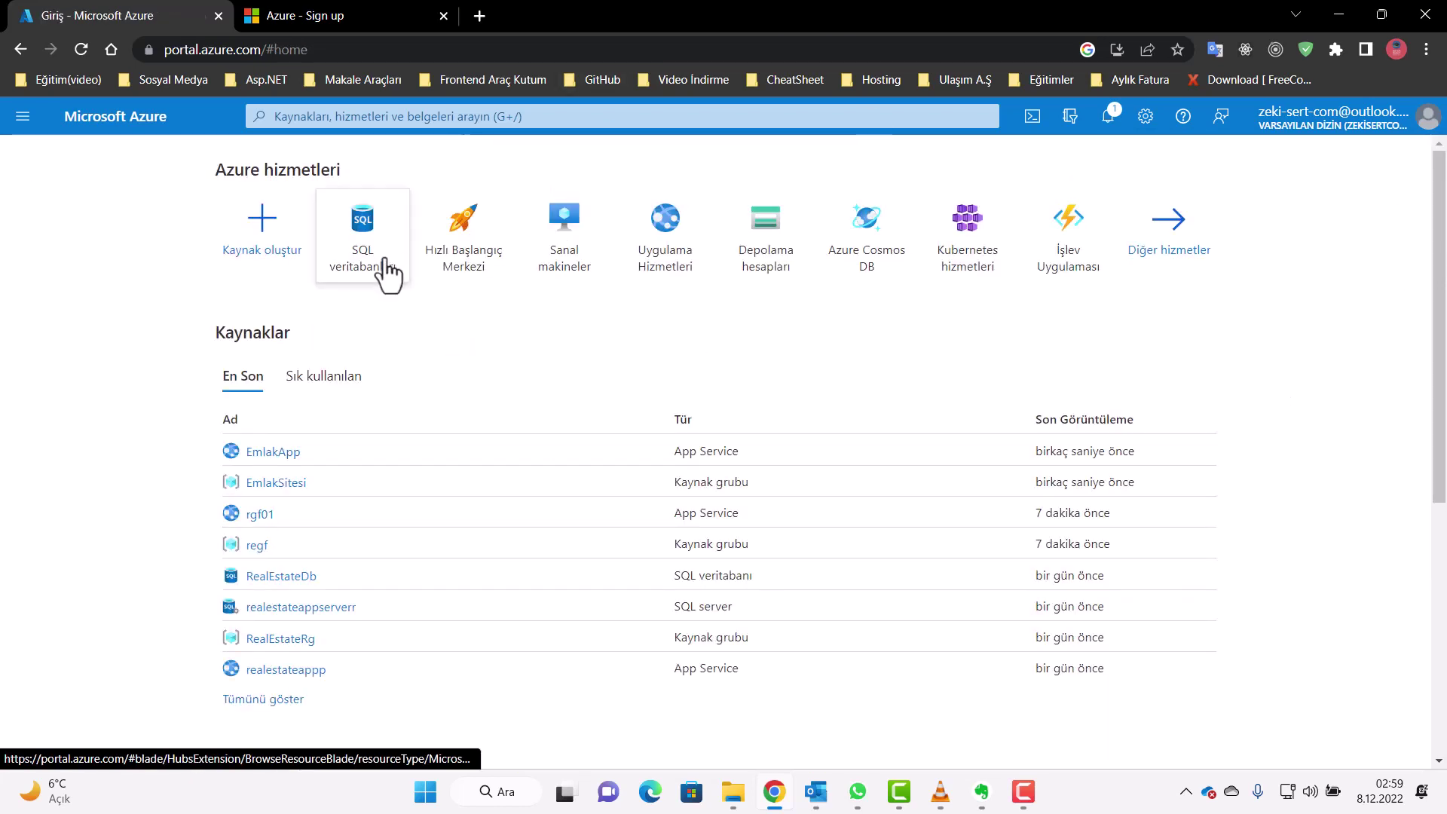
click(23, 116)
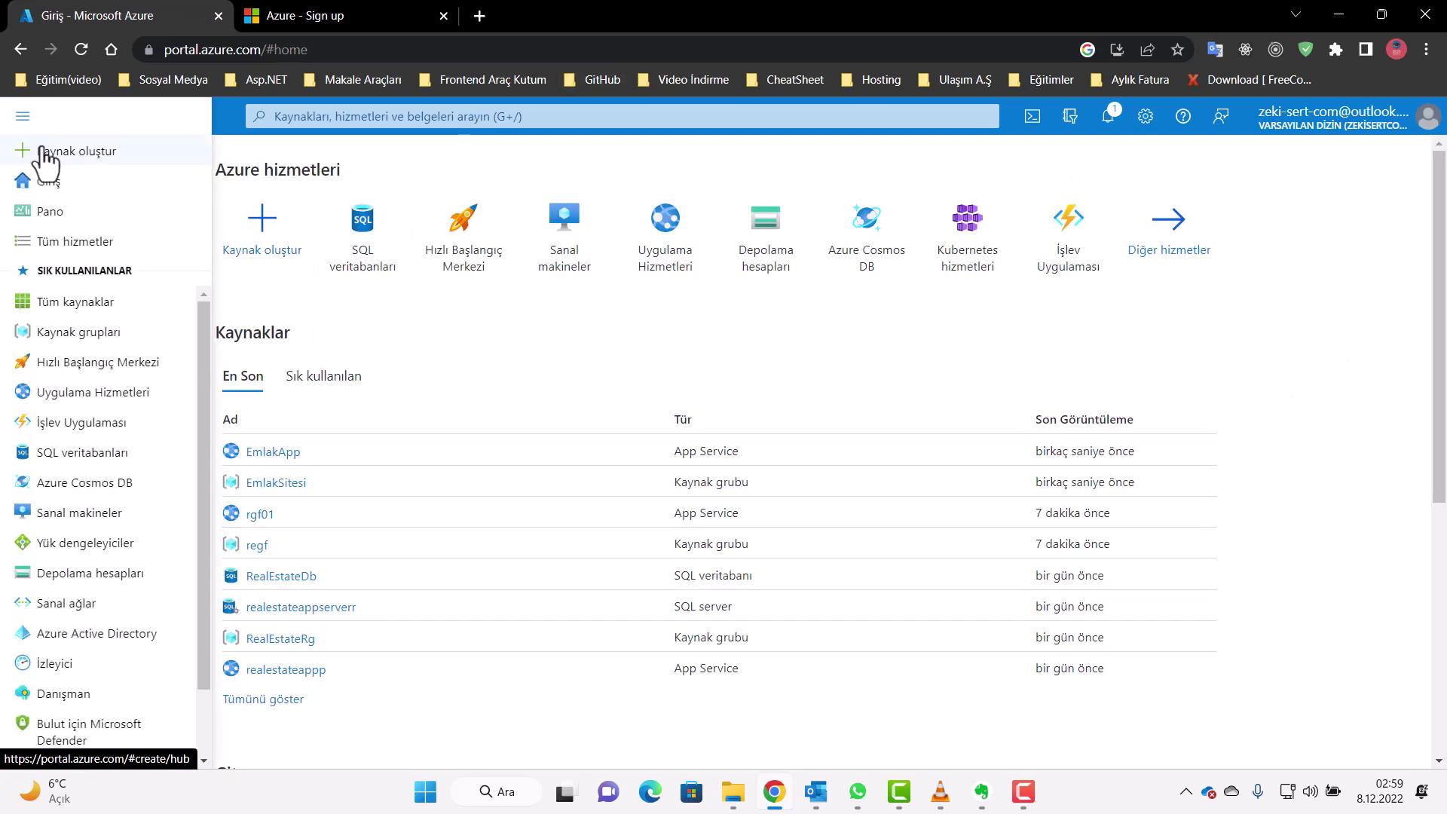
click(53, 211)
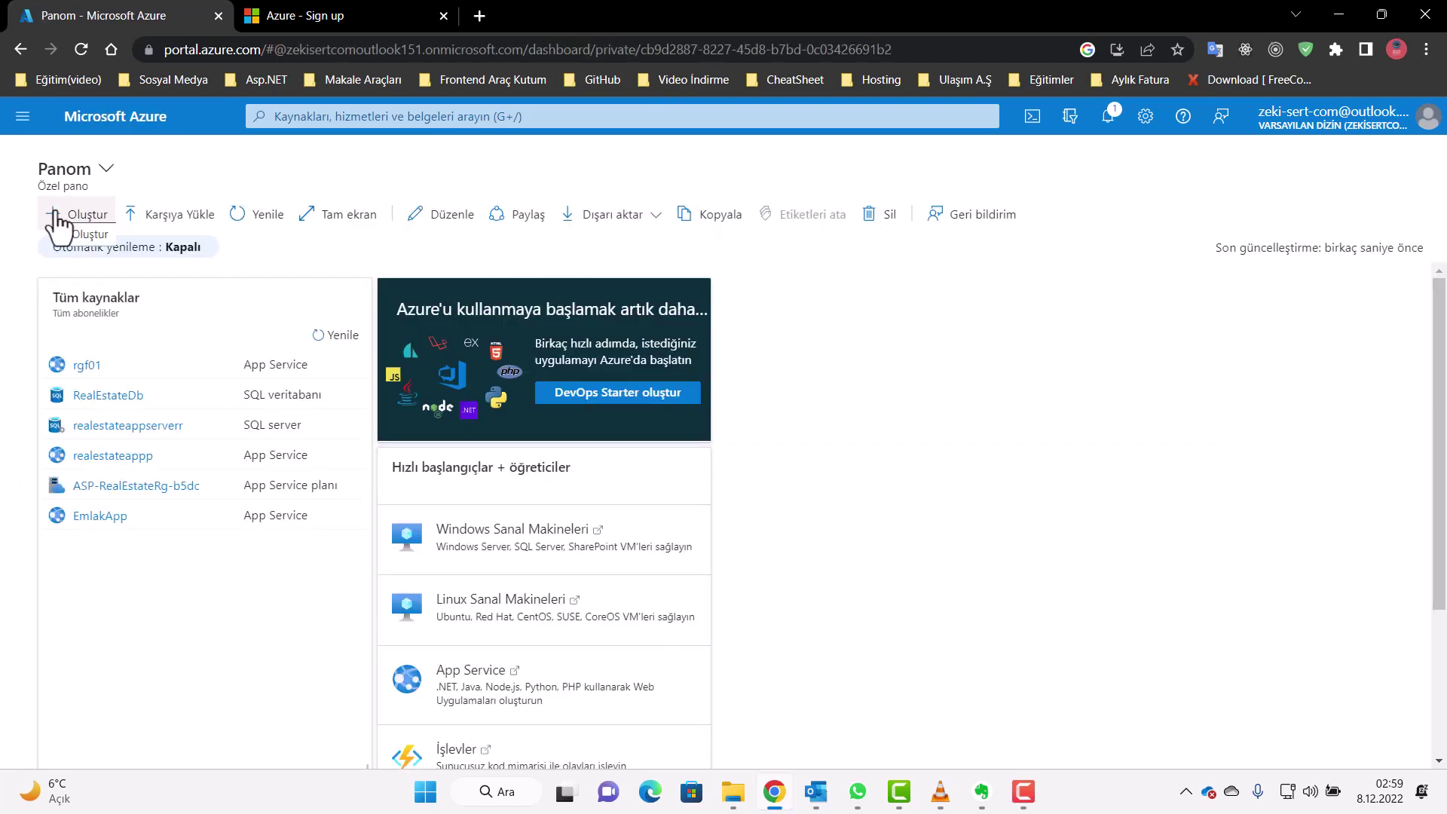
click(114, 518)
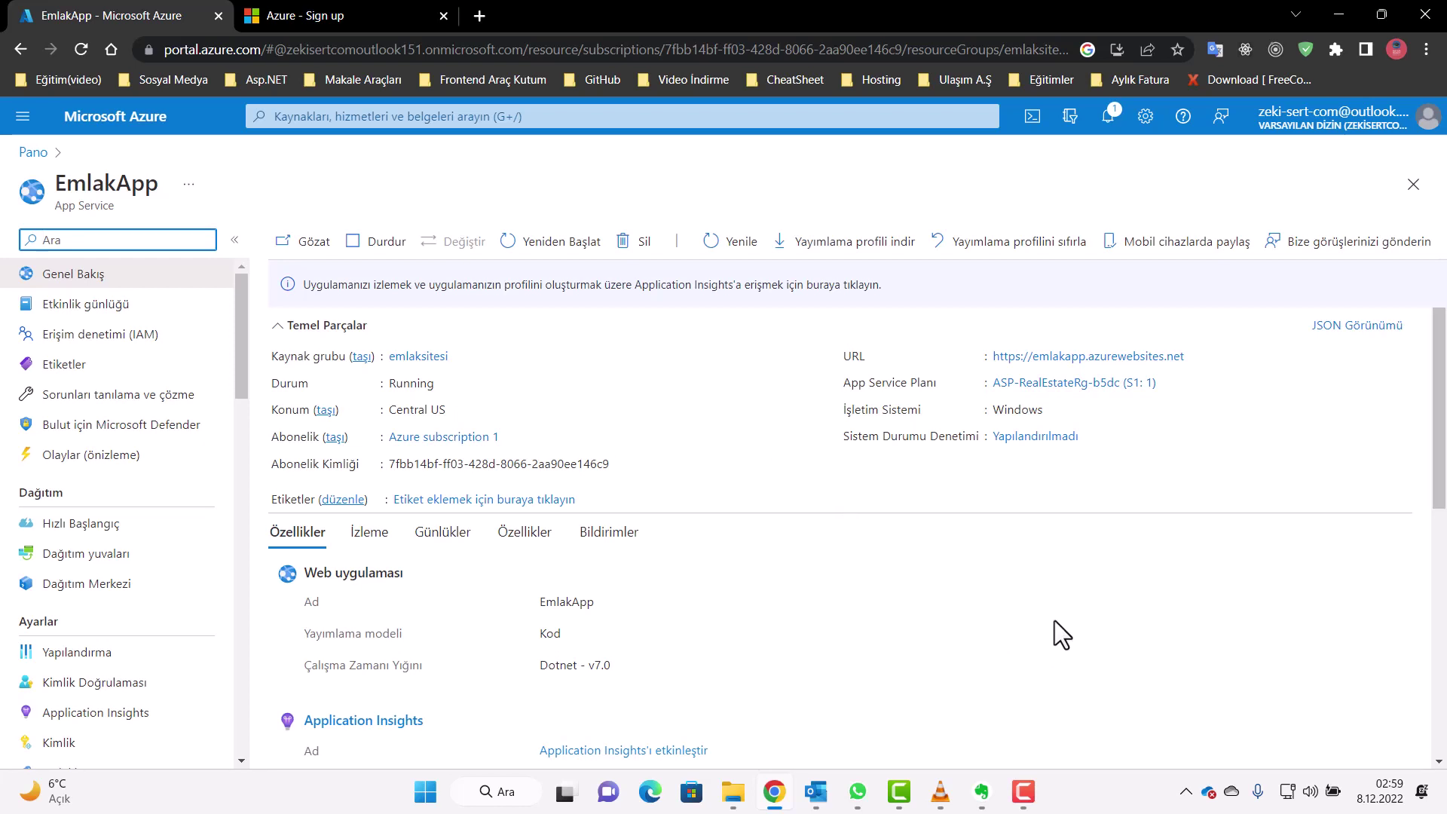
Download EmlakApp's publish profile and save it as EmlakApp in the Masaüstü folder
click(826, 243)
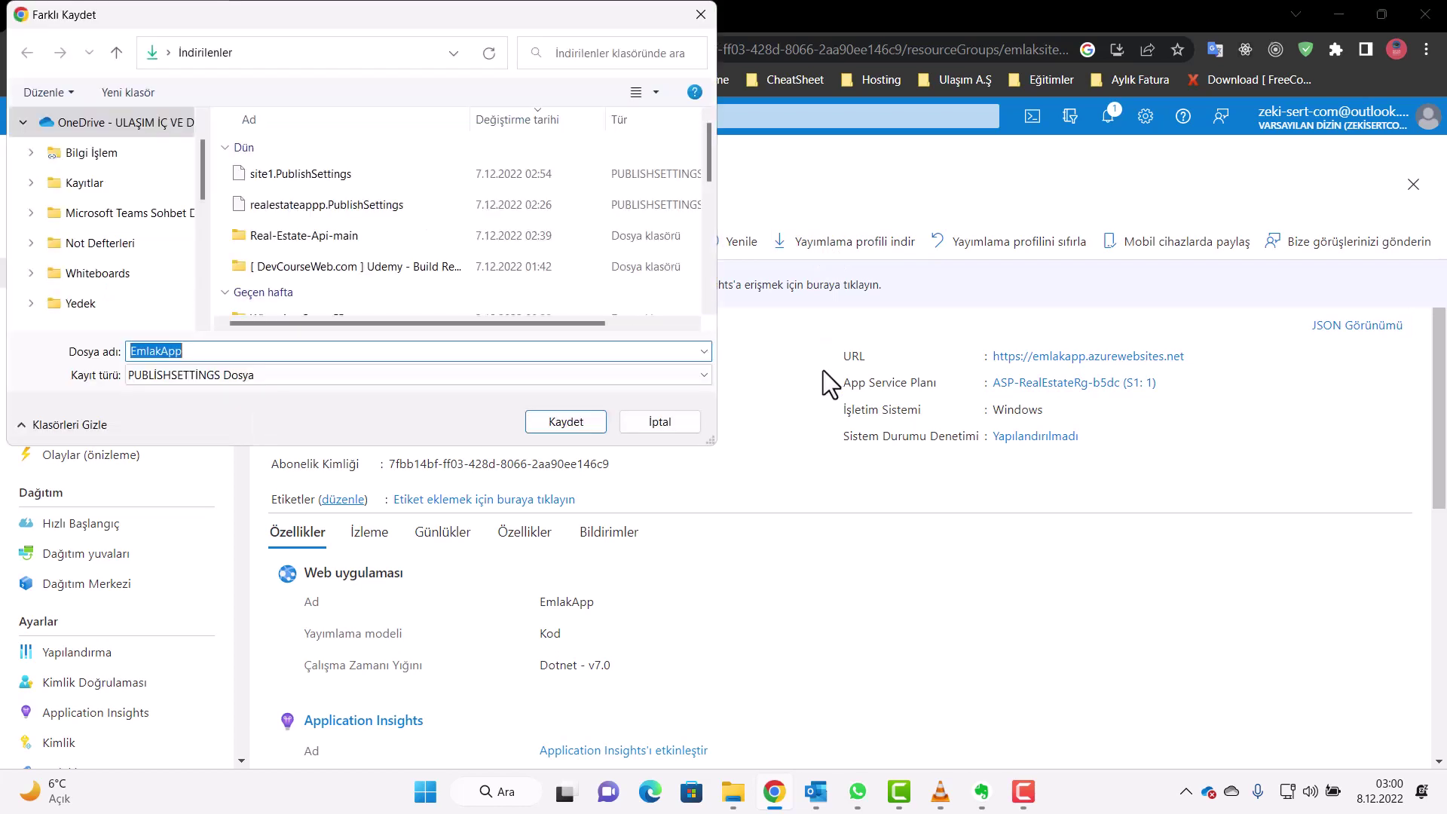
drag(203, 170, 211, 214)
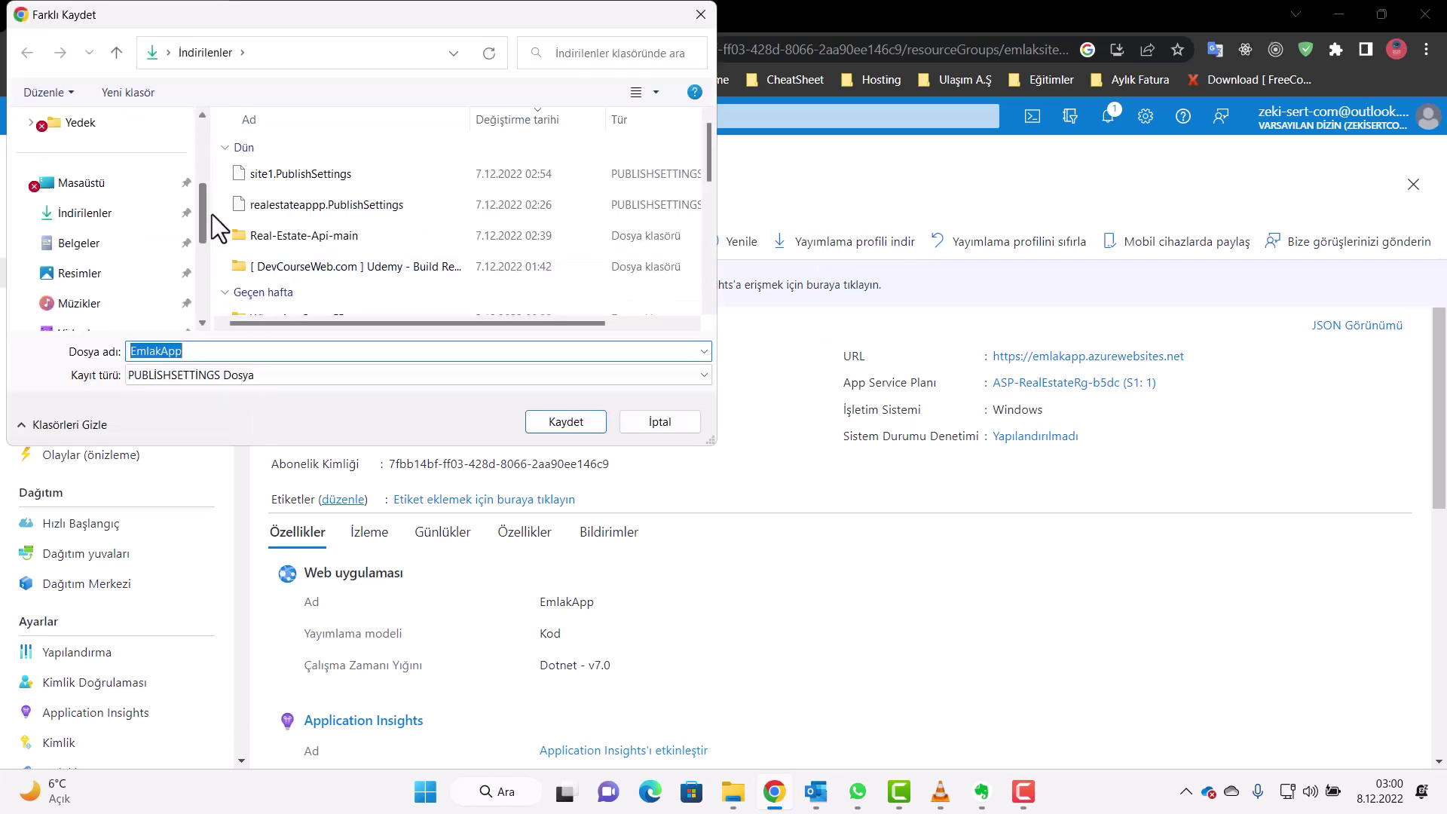
click(120, 189)
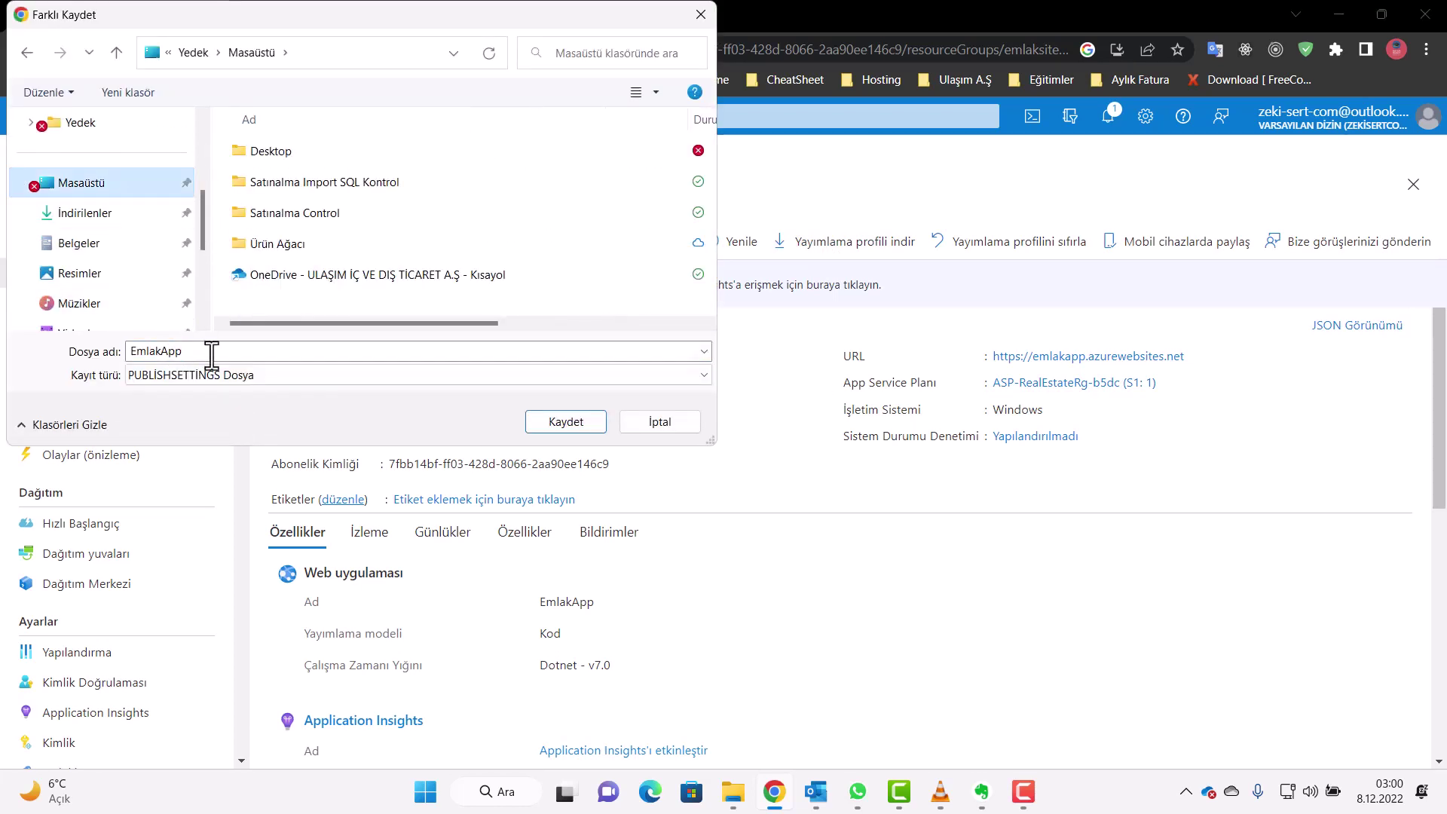
click(595, 419)
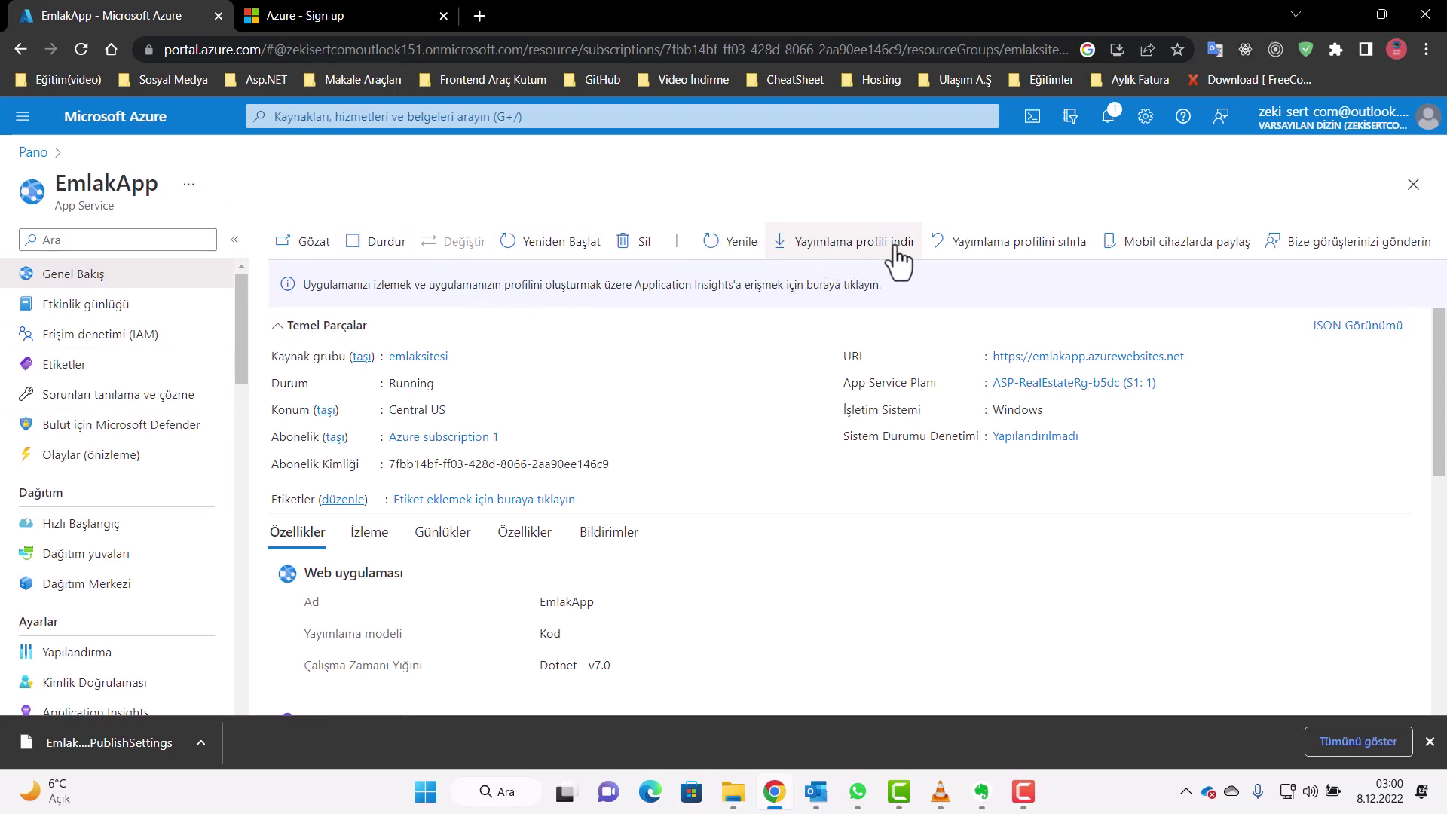
click(780, 225)
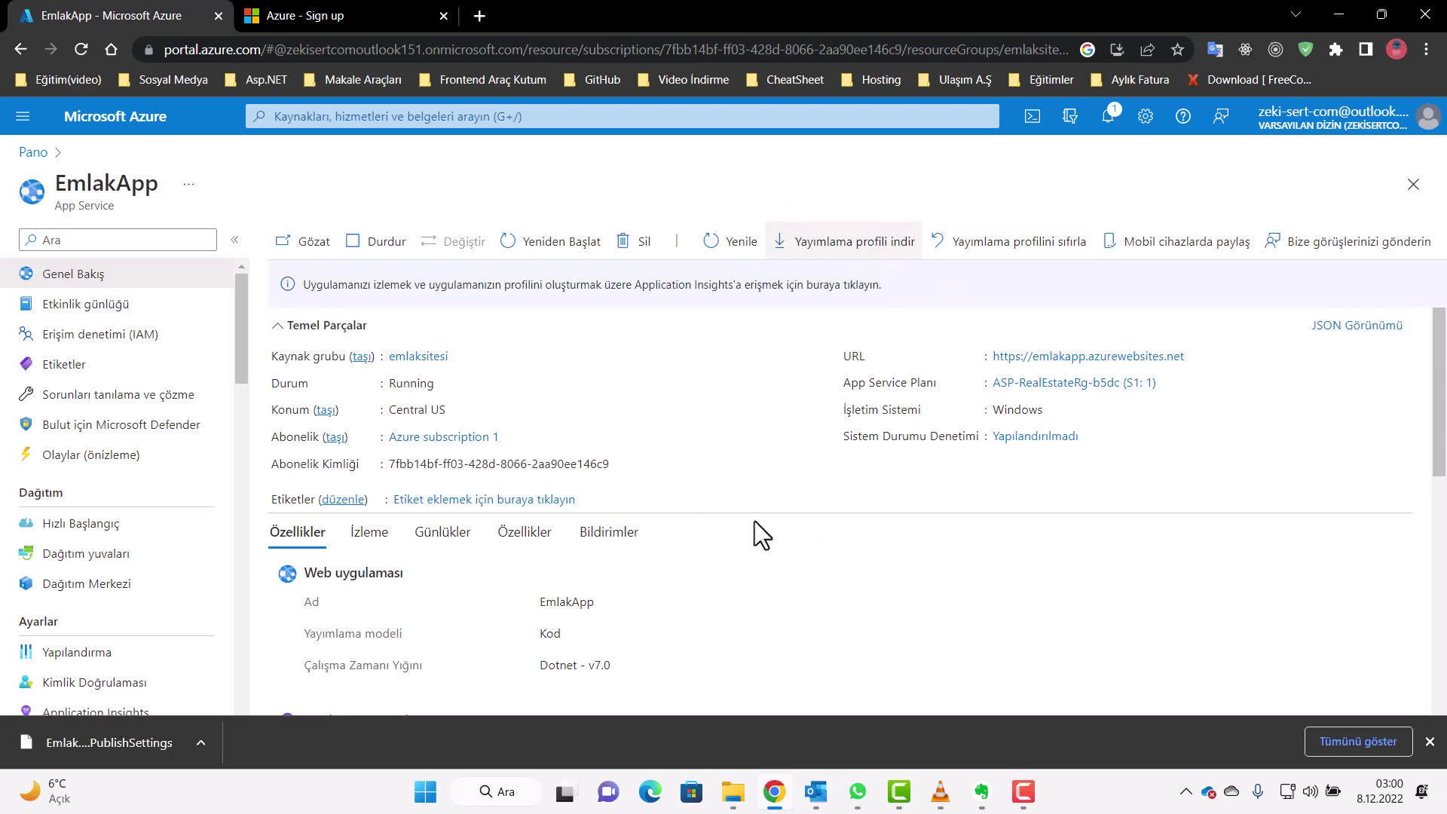